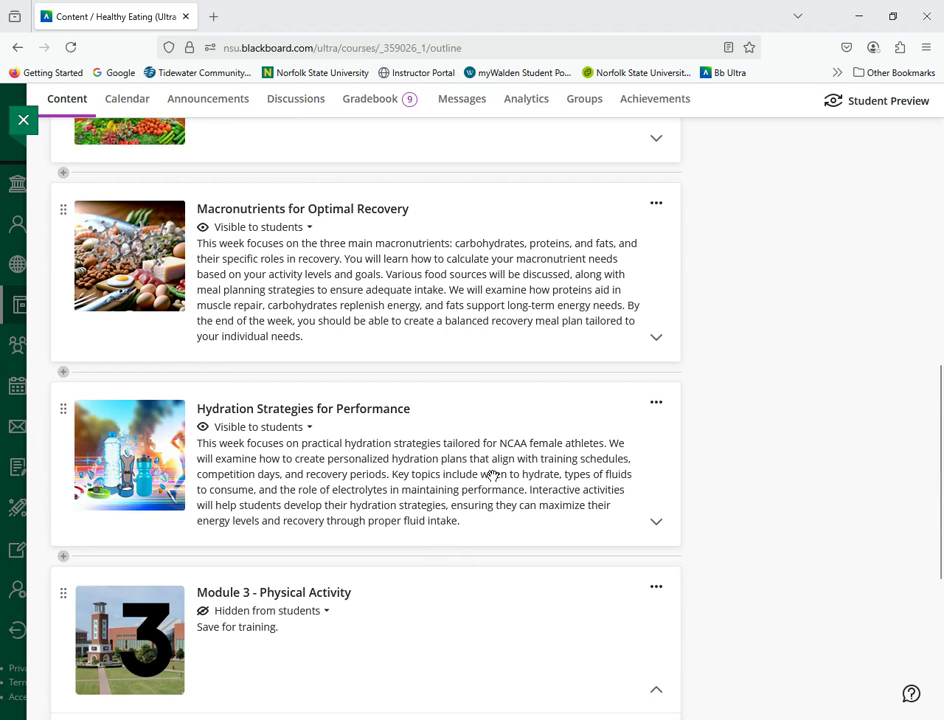
Step: Auto-generate learning modules below the Hydration Strategies for Performance module, using the description "Physical Activity"
{"action": "left_click", "coordinate": [64, 560]}
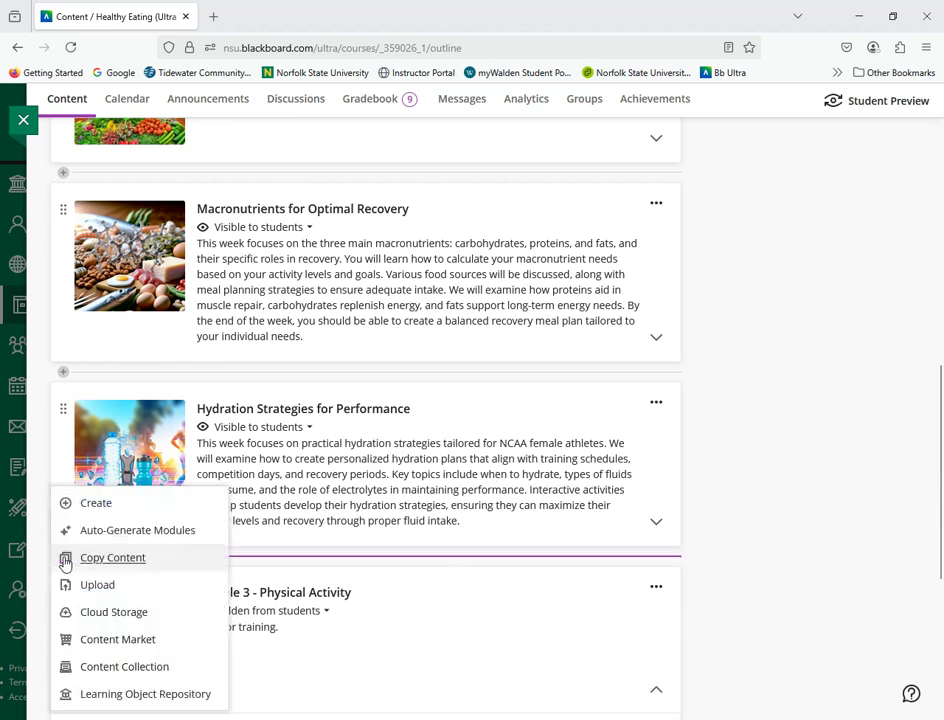
{"action": "left_click", "coordinate": [162, 541]}
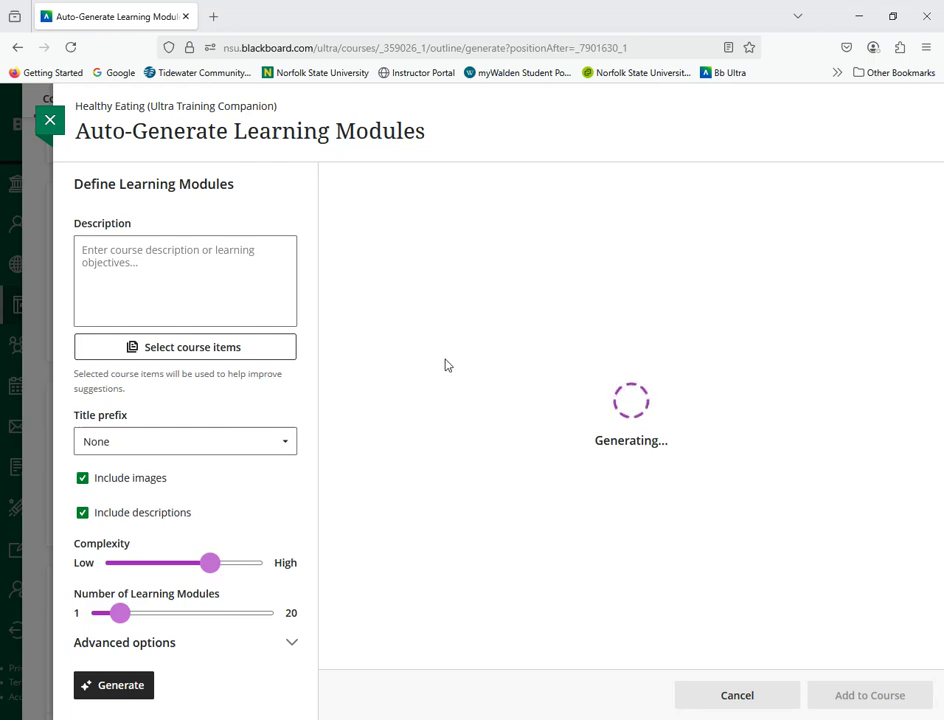
{"action": "left_click", "coordinate": [161, 288]}
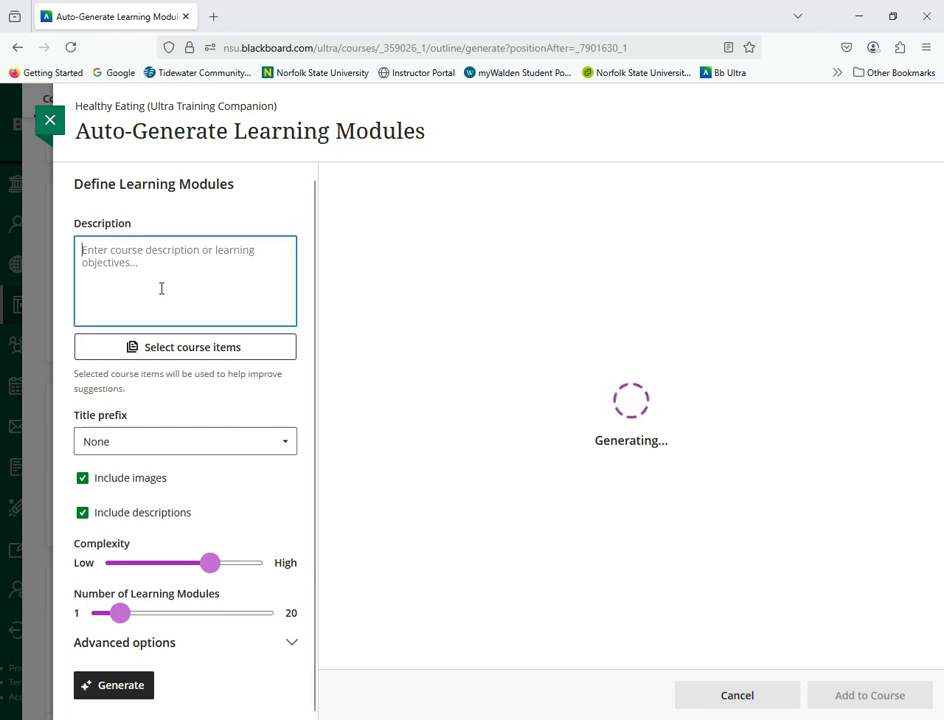
{"action": "type", "text": "Physical A"}
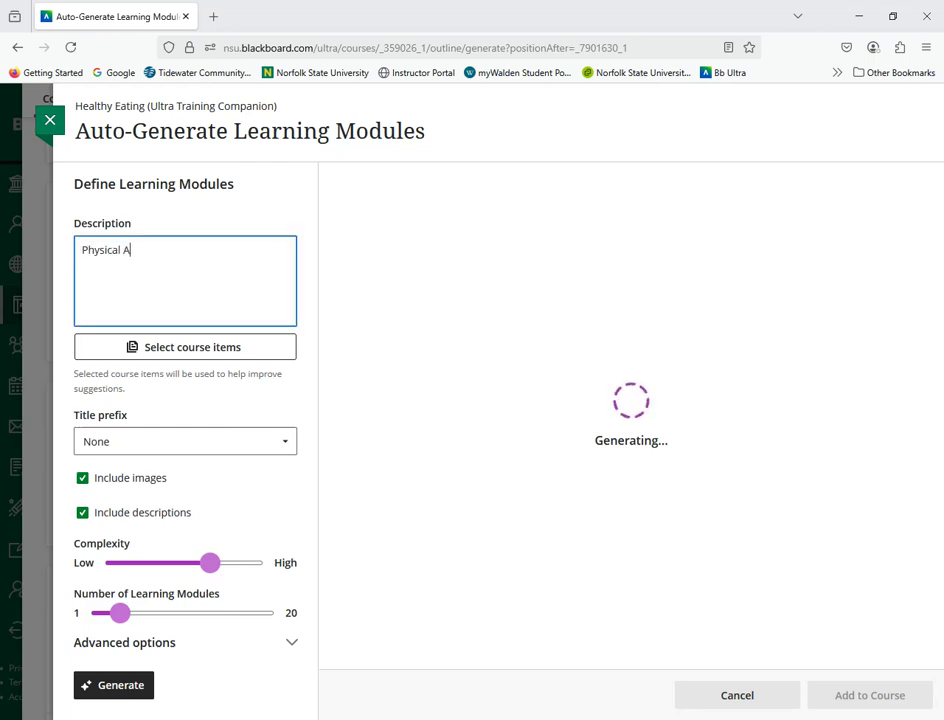
{"action": "type", "text": "ctiv"}
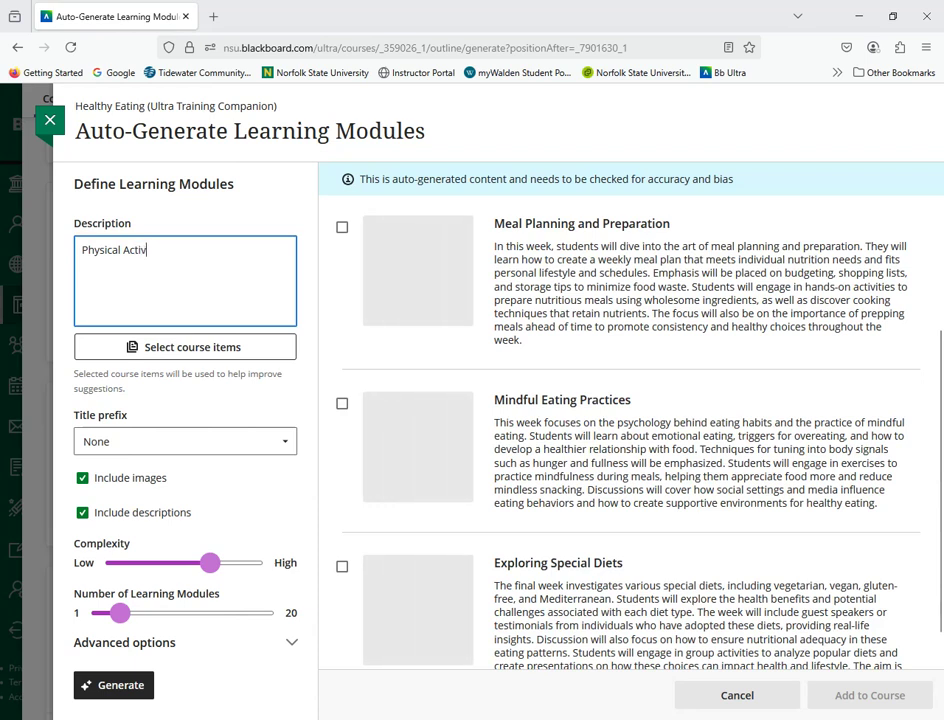
{"action": "type", "text": "ityt"}
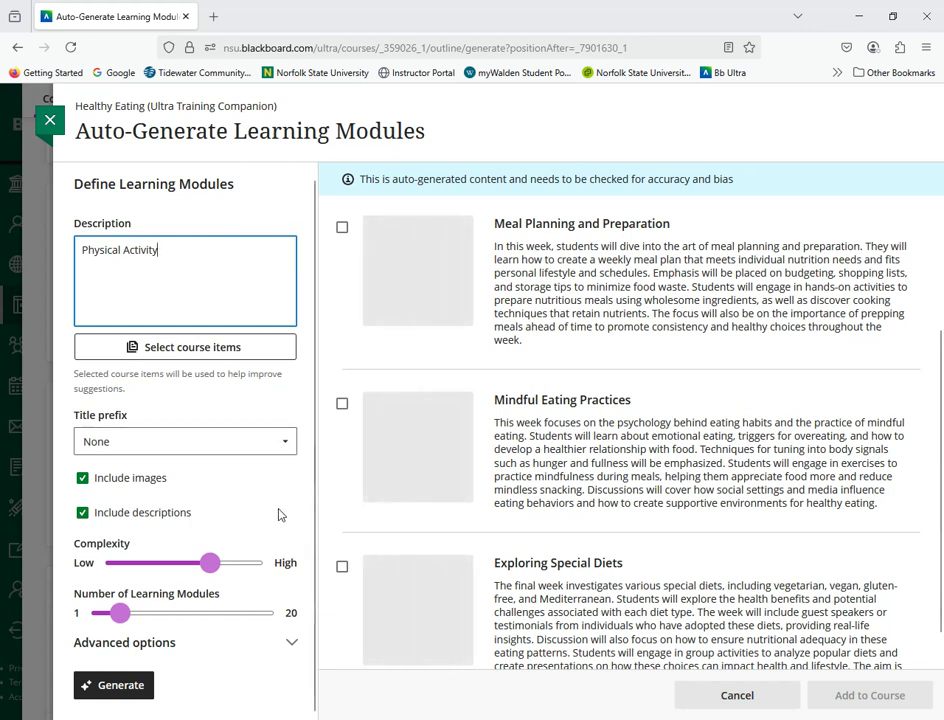
{"action": "mouse_move", "coordinate": [122, 615]}
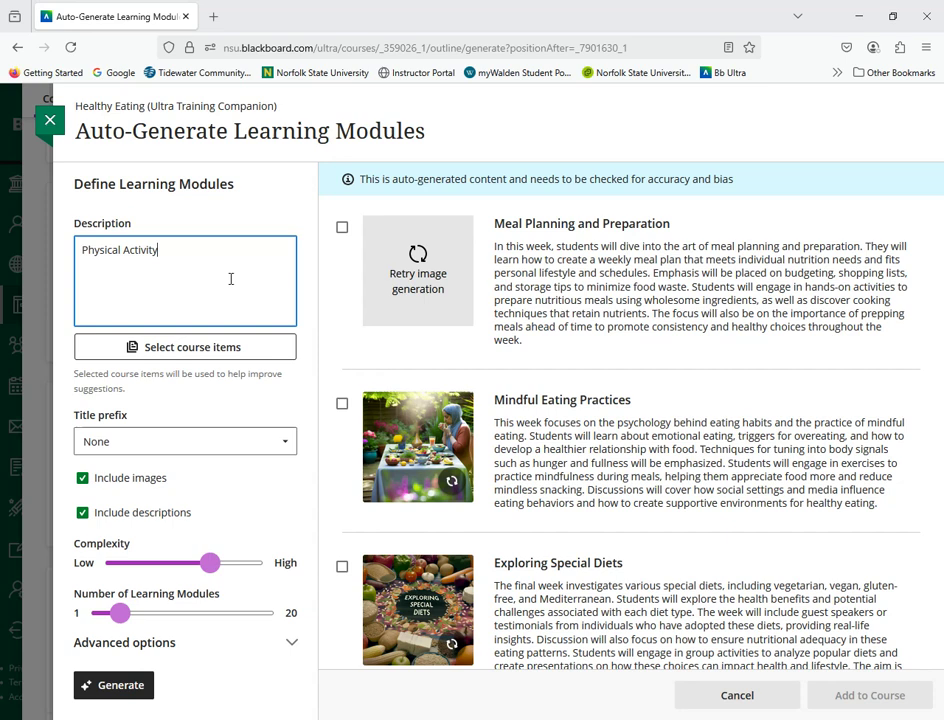
{"action": "left_click", "coordinate": [126, 686]}
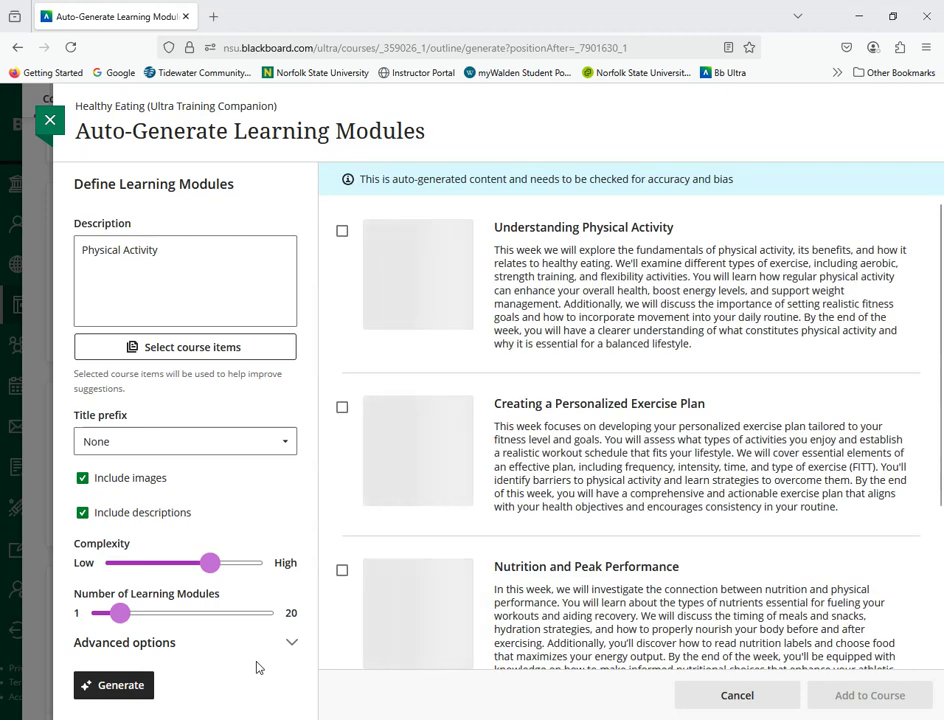
Step: Review the generated module suggestions and add "Creating a Personalized Exercise Plan" to the course
{"action": "scroll", "coordinate": [750, 447], "scroll_direction": "down", "scroll_amount": 3}
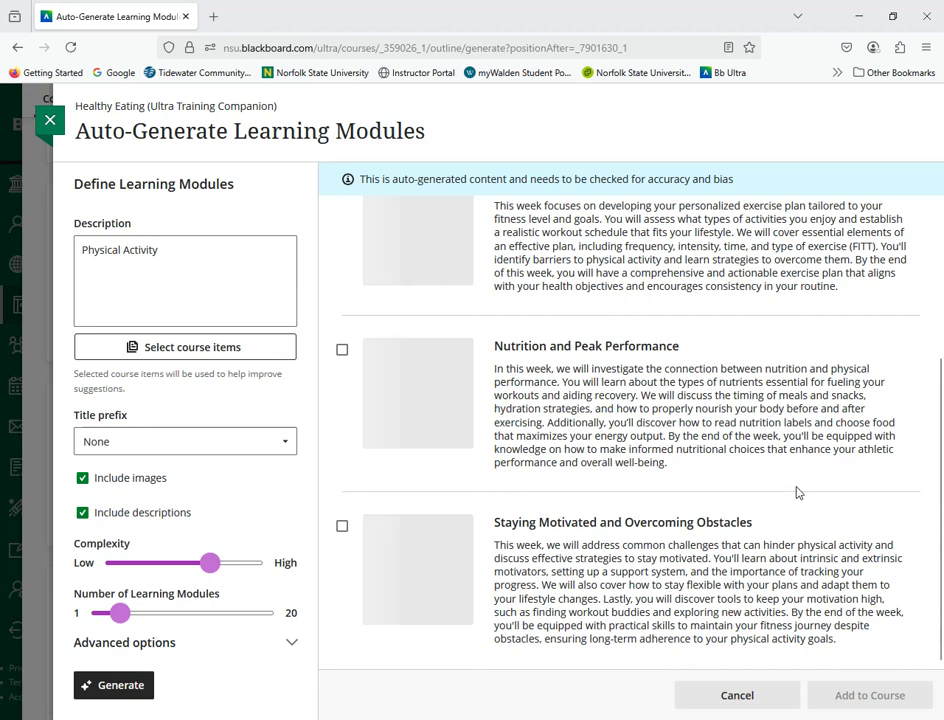
{"action": "scroll", "coordinate": [811, 501], "scroll_direction": "up", "scroll_amount": 3}
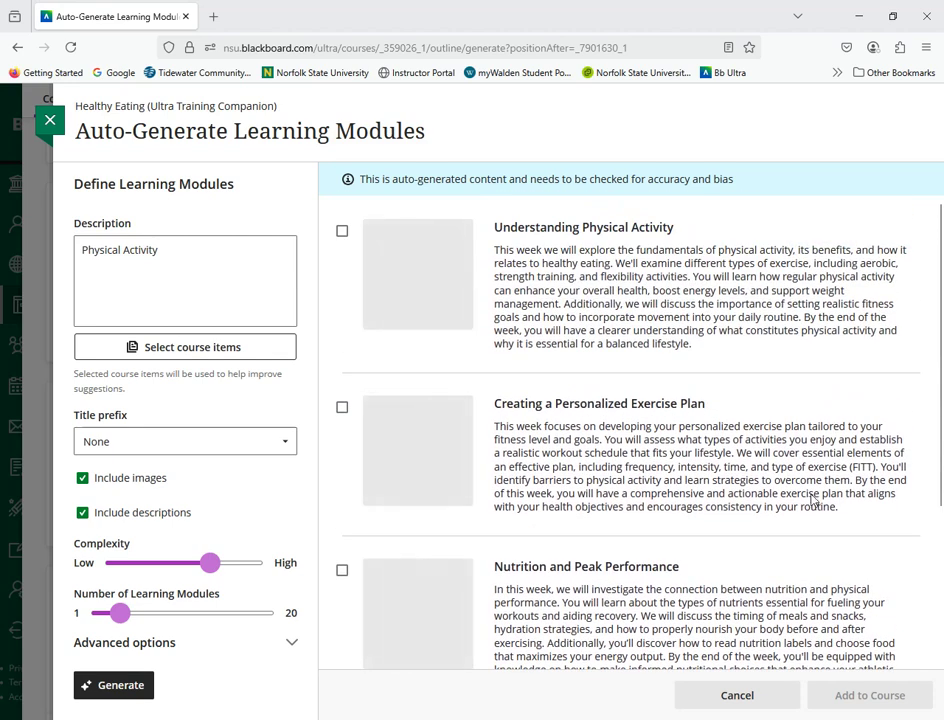
{"action": "scroll", "coordinate": [810, 498], "scroll_direction": "down", "scroll_amount": 3}
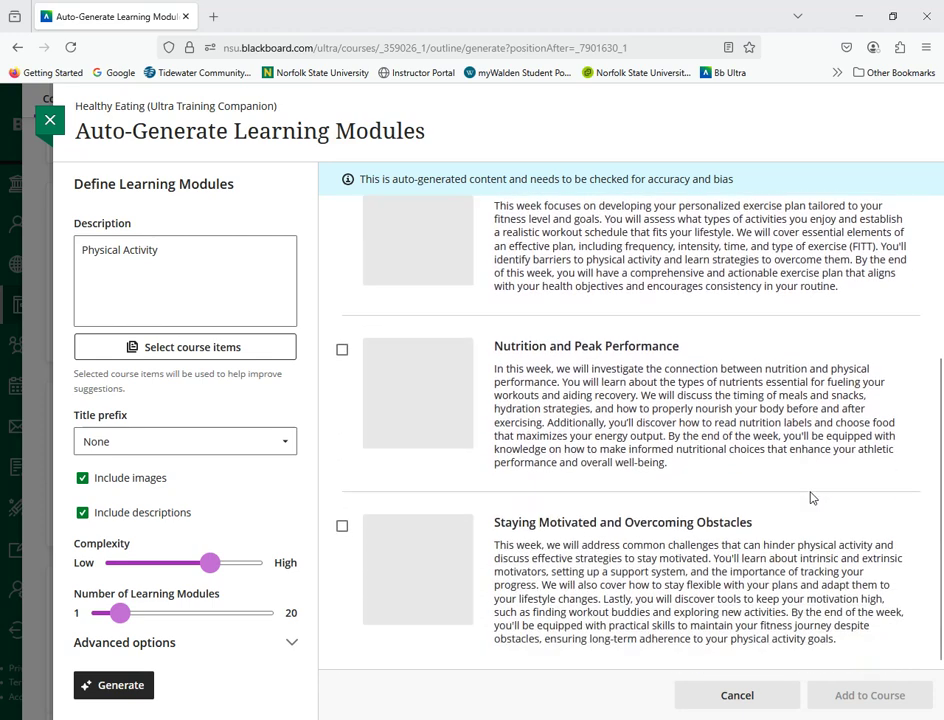
{"action": "scroll", "coordinate": [810, 498], "scroll_direction": "up", "scroll_amount": 3}
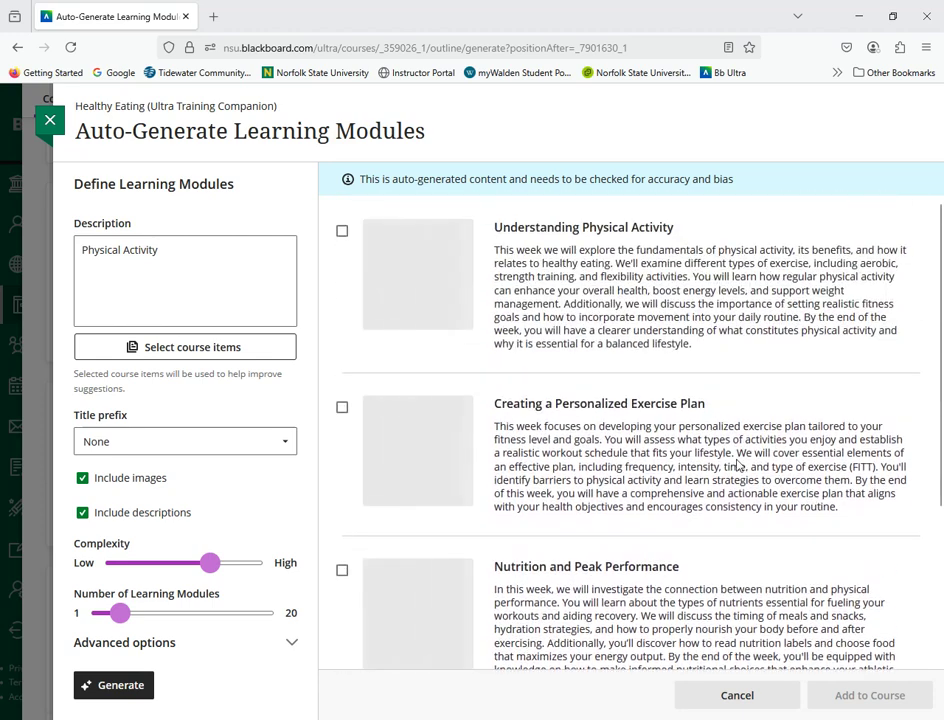
{"action": "left_click", "coordinate": [342, 408]}
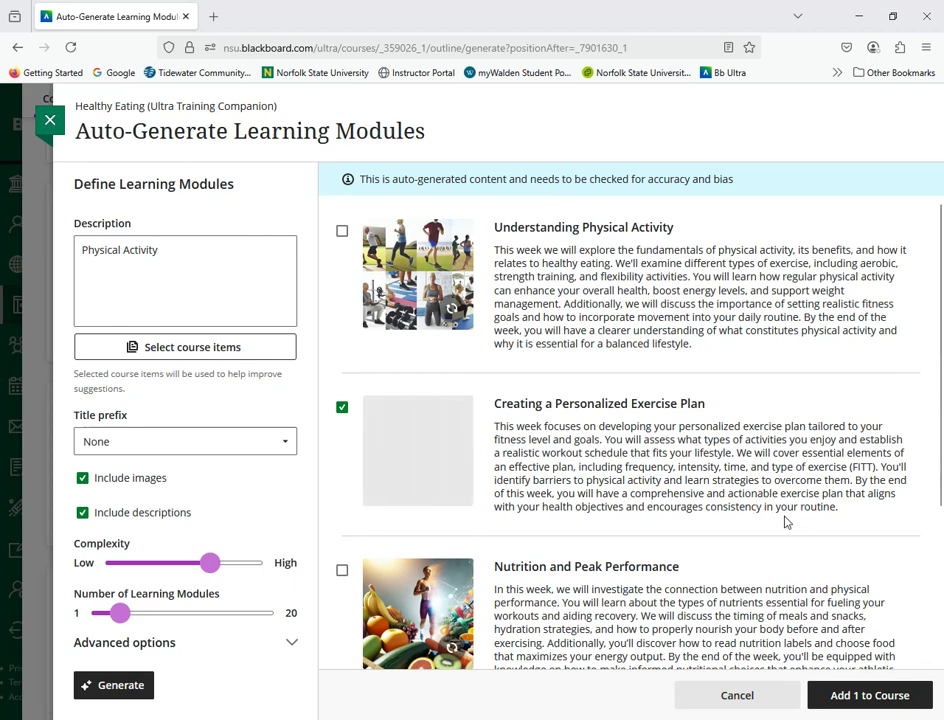
{"action": "left_click", "coordinate": [867, 700]}
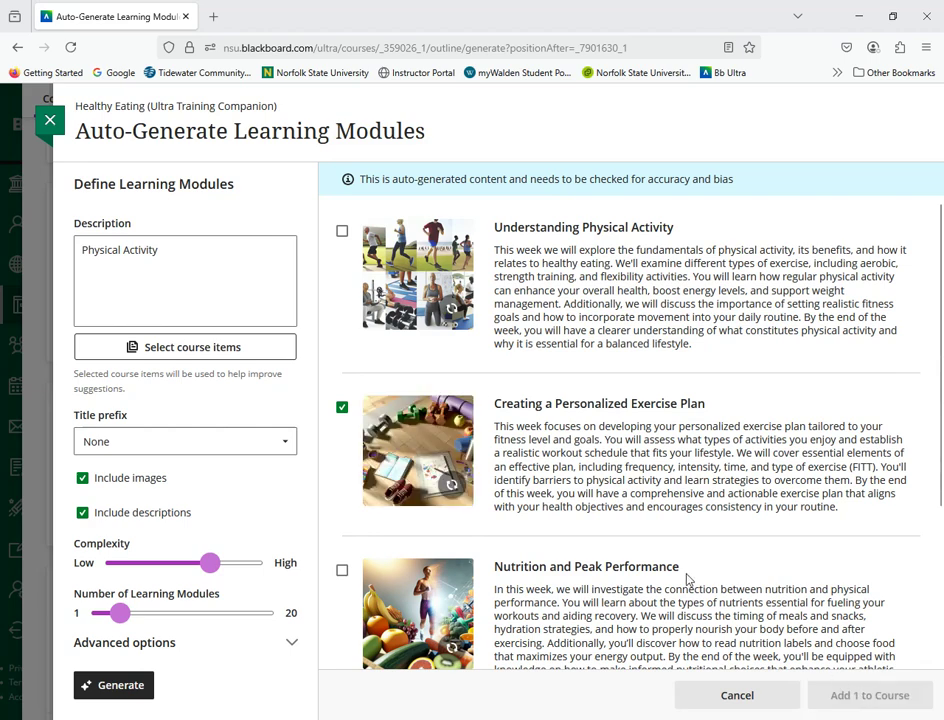
Step: Expand the Creating a Personalized Exercise Plan and Module 3 - Physical Activity modules in the course content
{"action": "scroll", "coordinate": [489, 554], "scroll_direction": "down", "scroll_amount": 5}
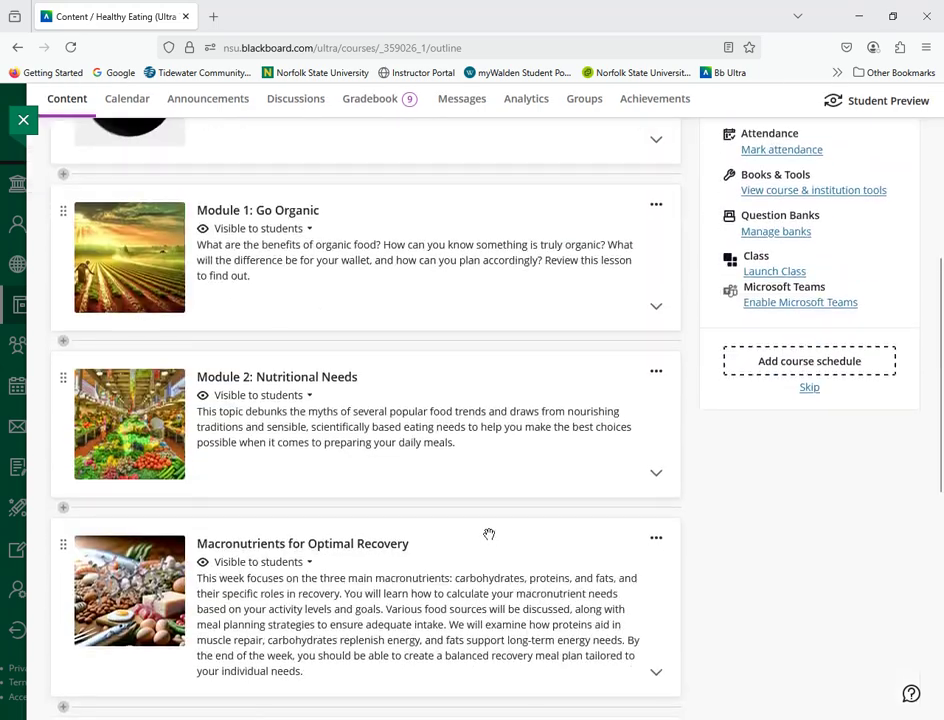
{"action": "scroll", "coordinate": [489, 534], "scroll_direction": "down", "scroll_amount": 5}
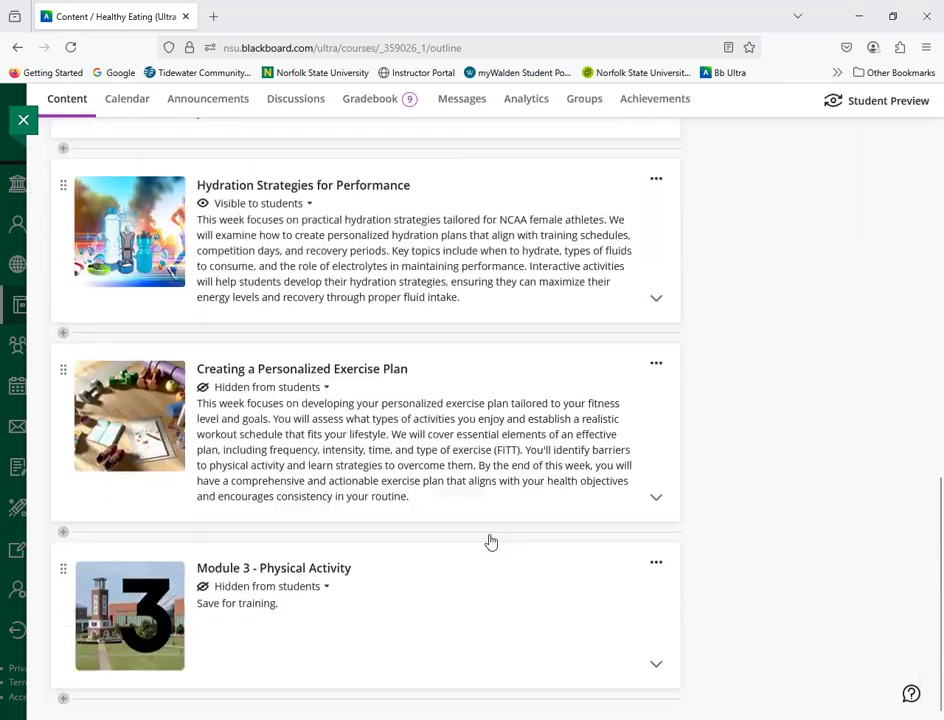
{"action": "left_click", "coordinate": [355, 371]}
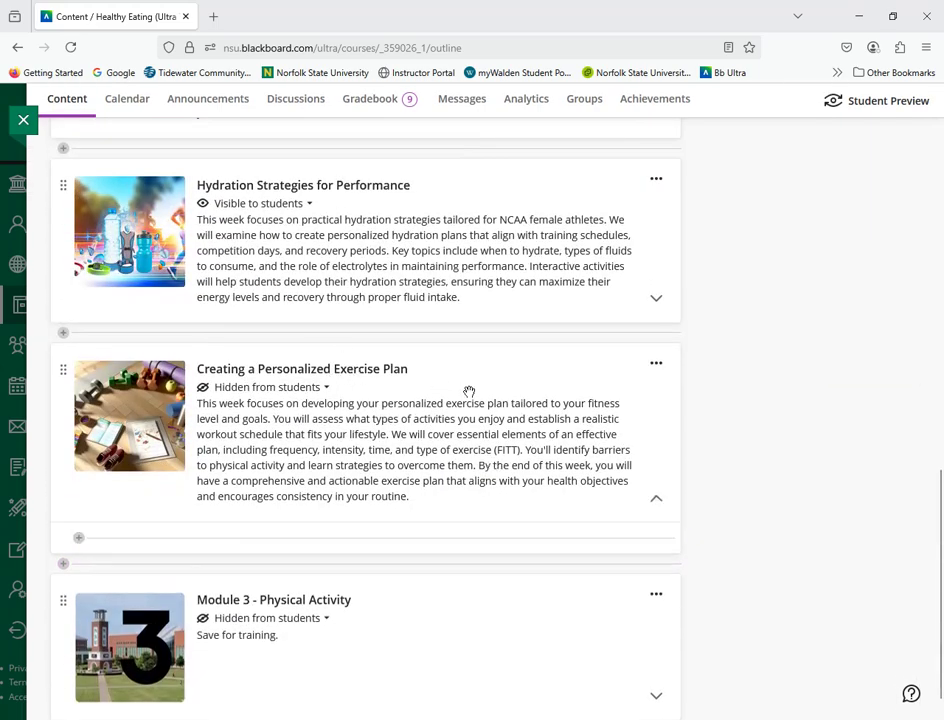
{"action": "left_click", "coordinate": [338, 572]}
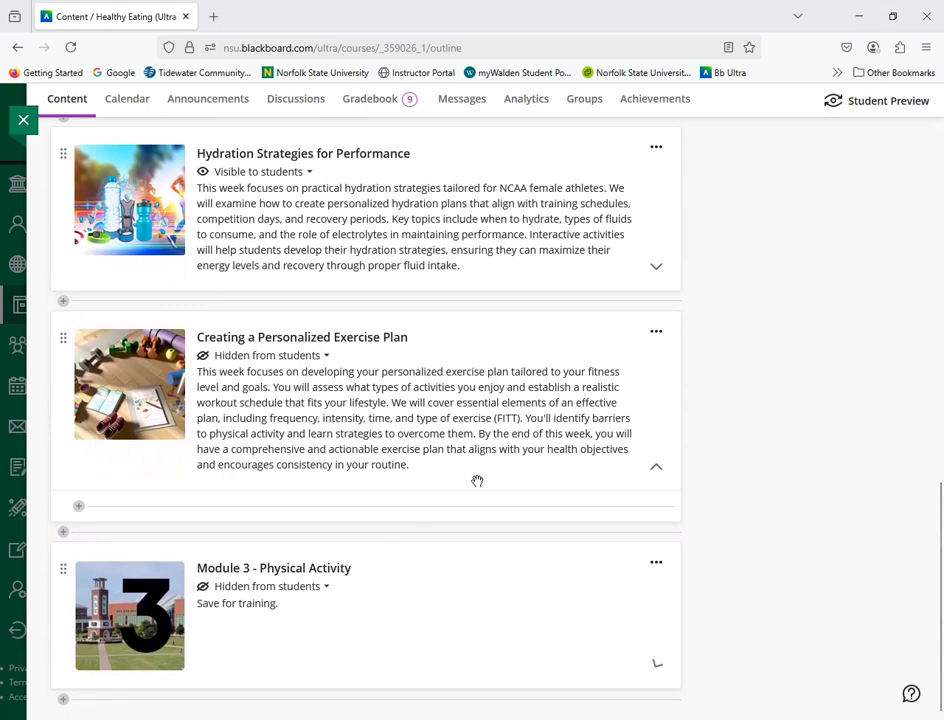
{"action": "scroll", "coordinate": [440, 495], "scroll_direction": "down", "scroll_amount": 3}
{"action": "scroll", "coordinate": [260, 556], "scroll_direction": "up", "scroll_amount": 1}
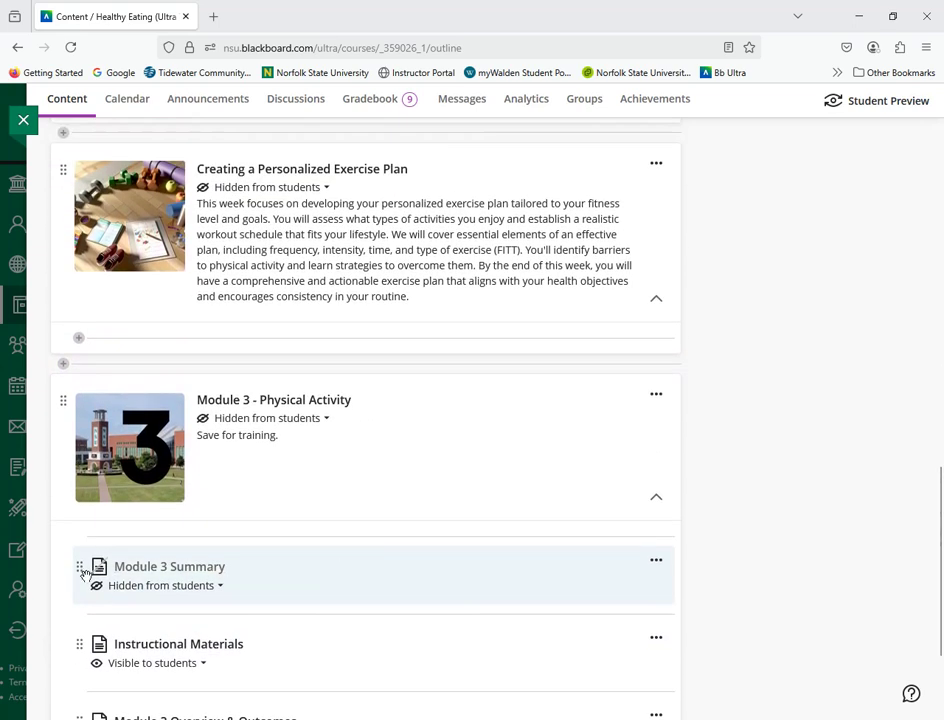
Step: Move Overview & Outcomes, Instructional Materials, Chapter 2 and Summary, in that order, from Module 3 into Creating a Personalized Exercise Plan, then collapse Module 3
{"action": "left_click_drag", "start_coordinate": [79, 567], "coordinate": [79, 370]}
{"action": "left_click_drag", "start_coordinate": [79, 644], "coordinate": [71, 372]}
{"action": "scroll", "coordinate": [95, 476], "scroll_direction": "down", "scroll_amount": 1}
{"action": "left_click_drag", "start_coordinate": [79, 640], "coordinate": [81, 308]}
{"action": "scroll", "coordinate": [158, 569], "scroll_direction": "down", "scroll_amount": 1}
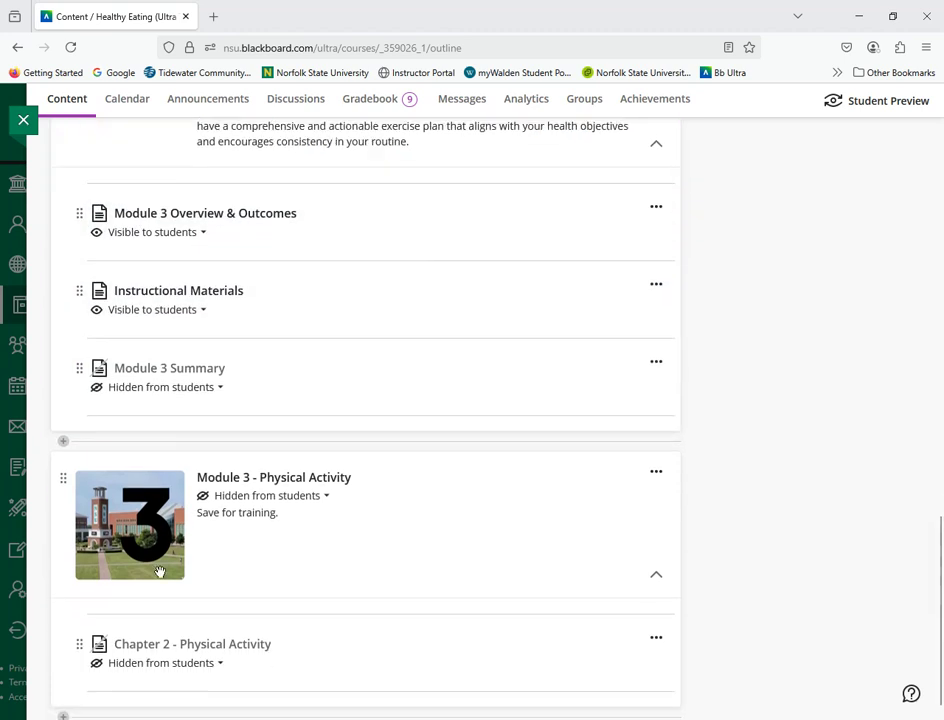
{"action": "left_click_drag", "start_coordinate": [80, 626], "coordinate": [84, 354]}
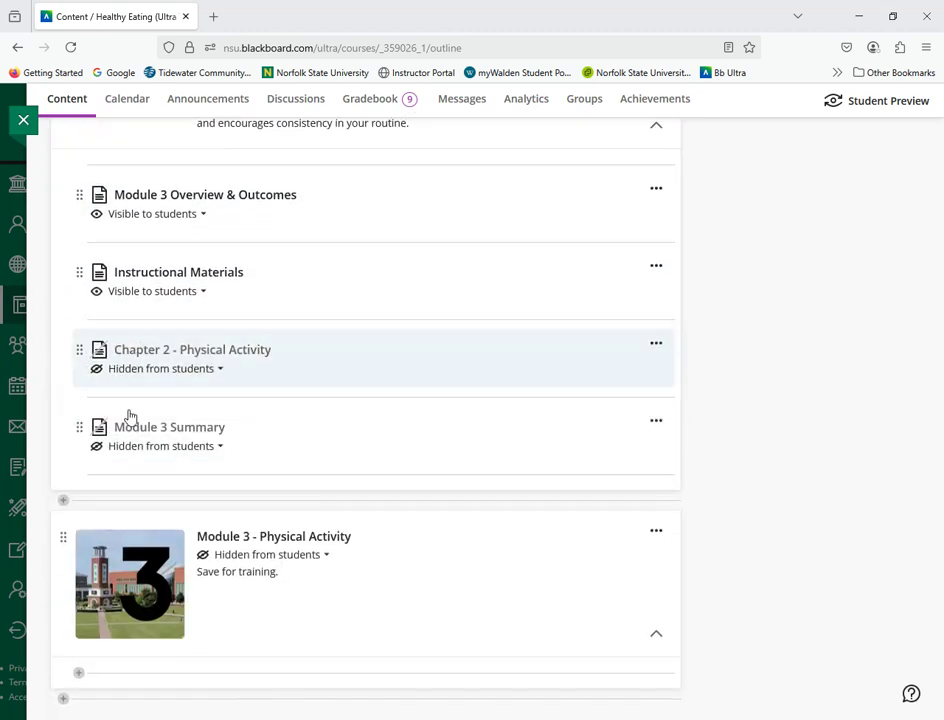
{"action": "left_click", "coordinate": [657, 633]}
Step: Copy the MLO 3.3 outcome text, "Identify the health and fitness benefits of Functional Fitness.", from the Module 3 Overview & Outcomes document and close it
{"action": "scroll", "coordinate": [718, 605], "scroll_direction": "up", "scroll_amount": 4}
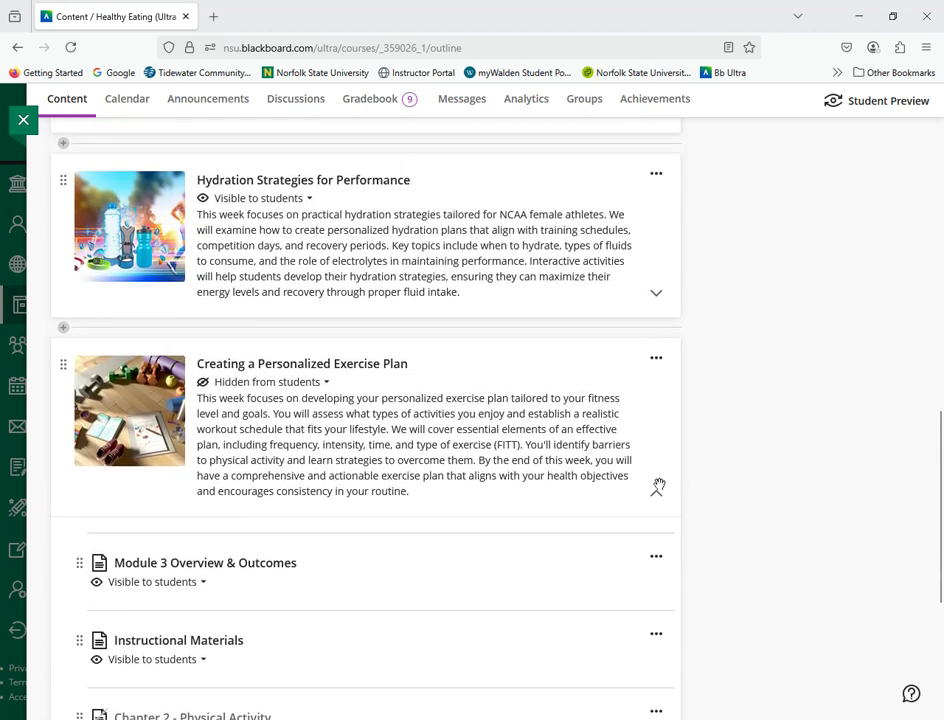
{"action": "scroll", "coordinate": [603, 505], "scroll_direction": "down", "scroll_amount": 3}
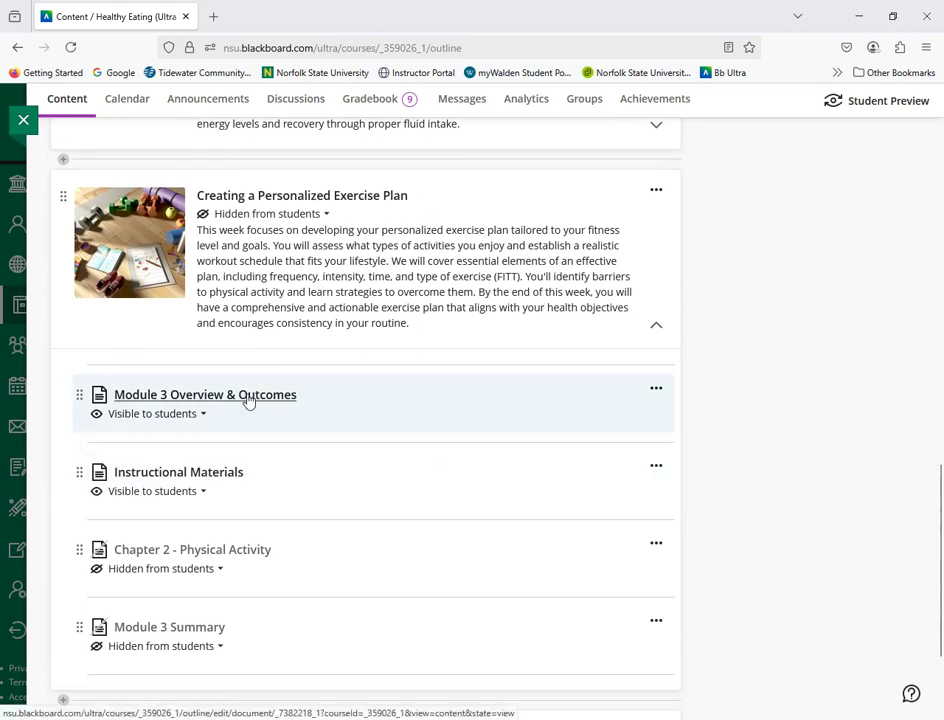
{"action": "left_click", "coordinate": [248, 400]}
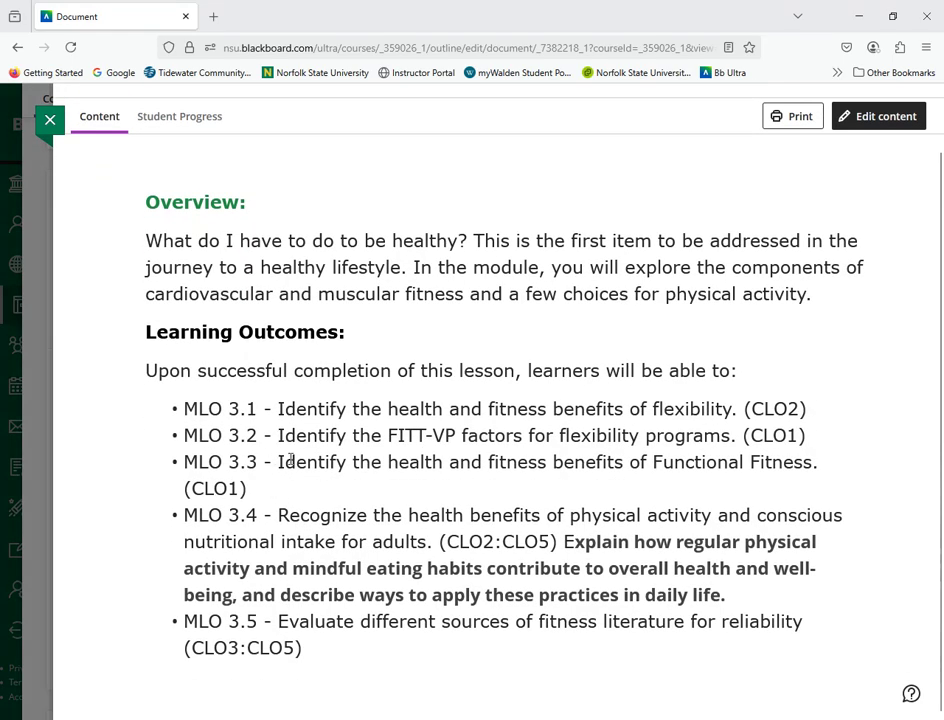
{"action": "left_click_drag", "start_coordinate": [280, 461], "coordinate": [825, 461]}
{"action": "key", "text": "ctrl+c"}
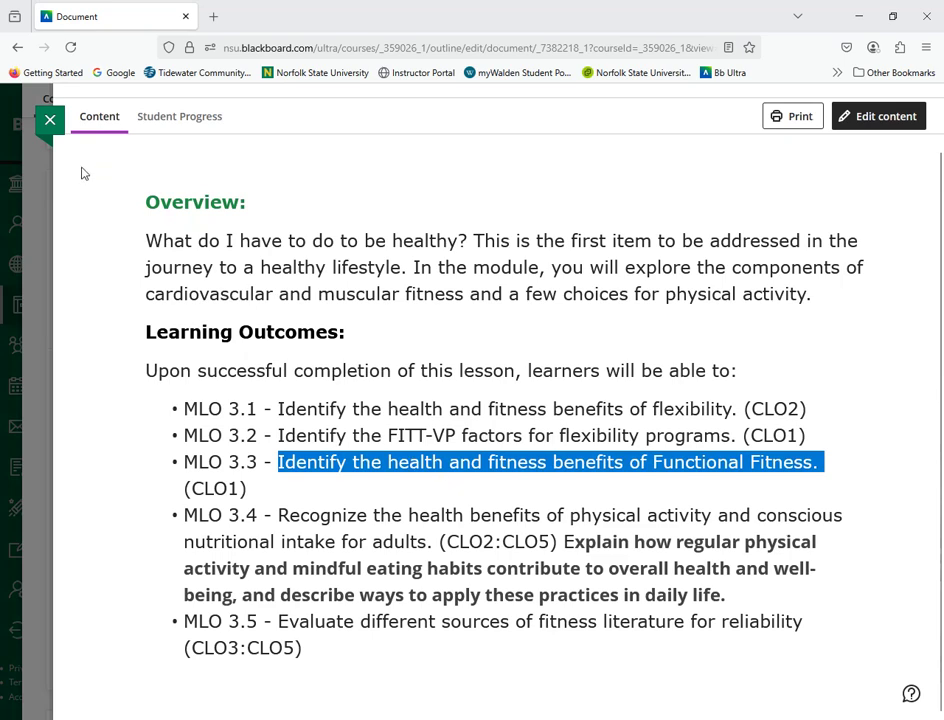
{"action": "left_click", "coordinate": [49, 119]}
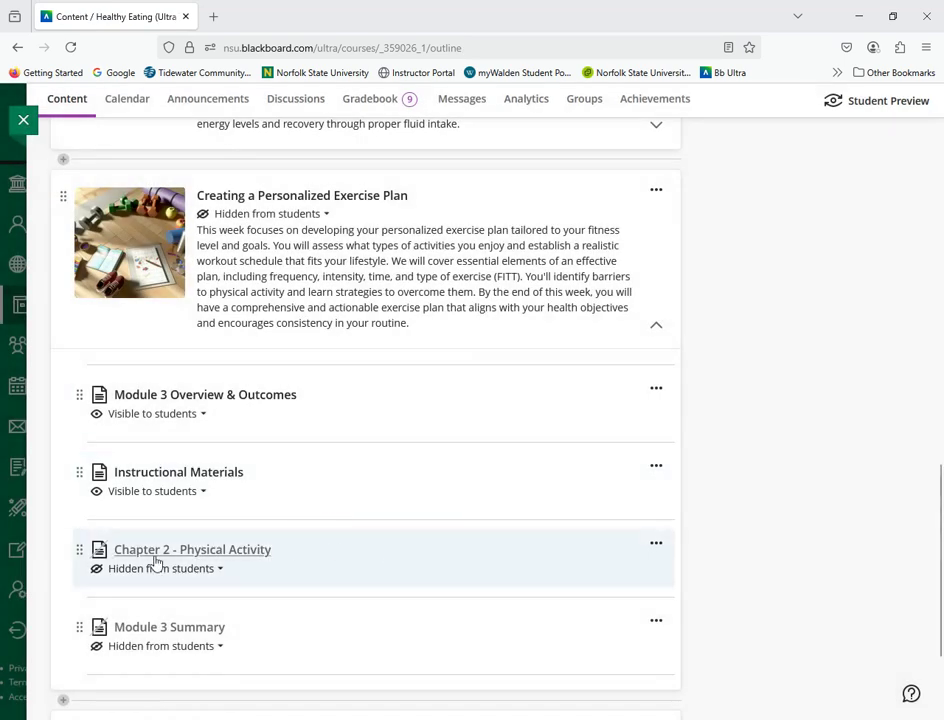
Step: Create a new discussion below Instructional Materials in the Creating a Personalized Exercise Plan module
{"action": "left_click", "coordinate": [79, 519]}
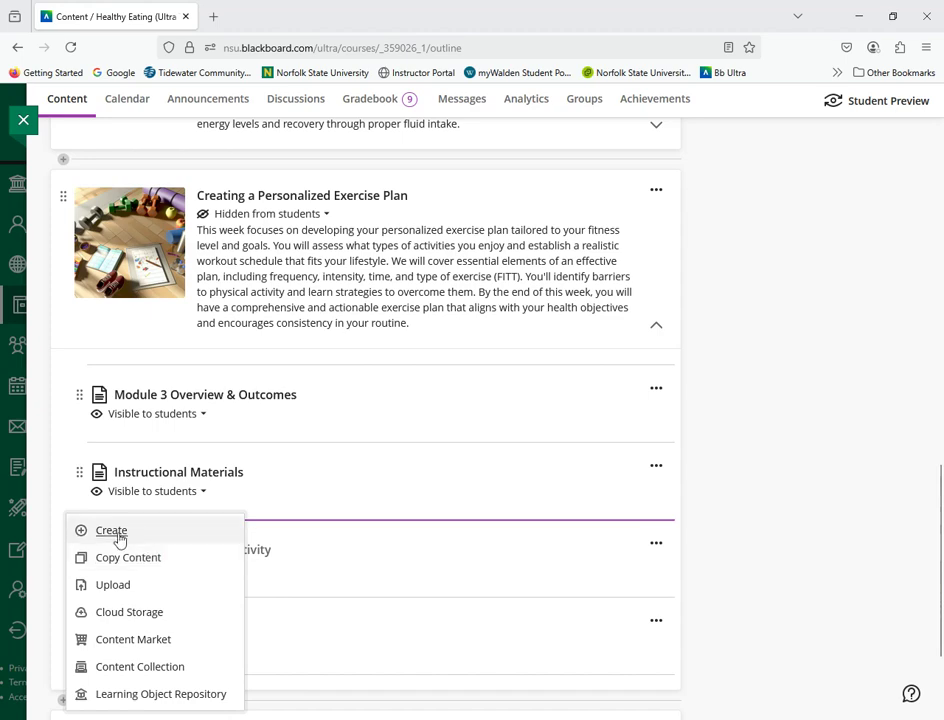
{"action": "left_click", "coordinate": [119, 535]}
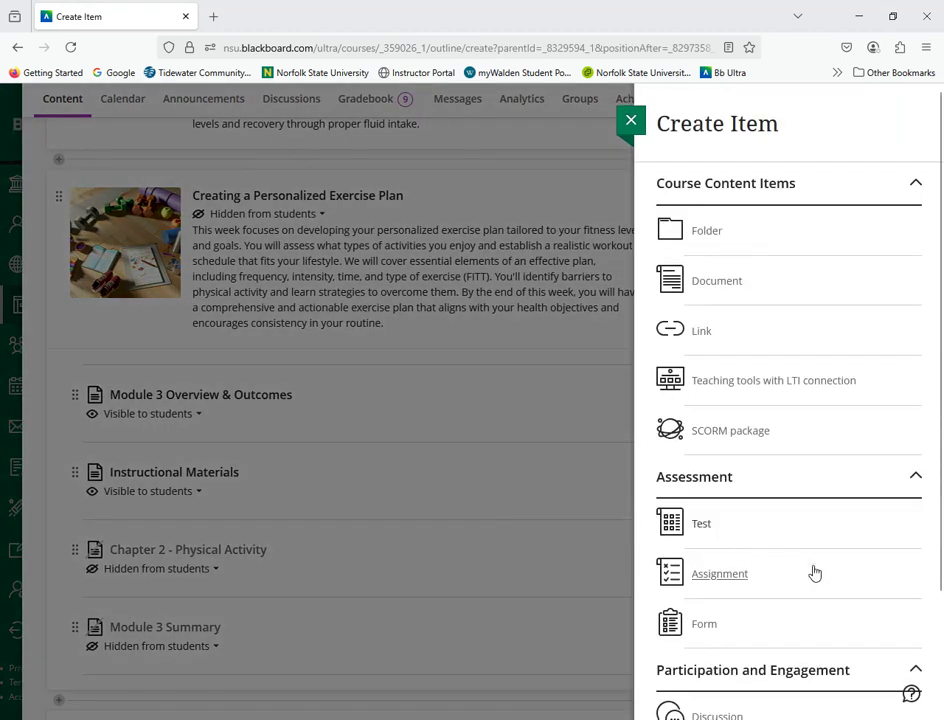
{"action": "scroll", "coordinate": [828, 573], "scroll_direction": "down", "scroll_amount": 3}
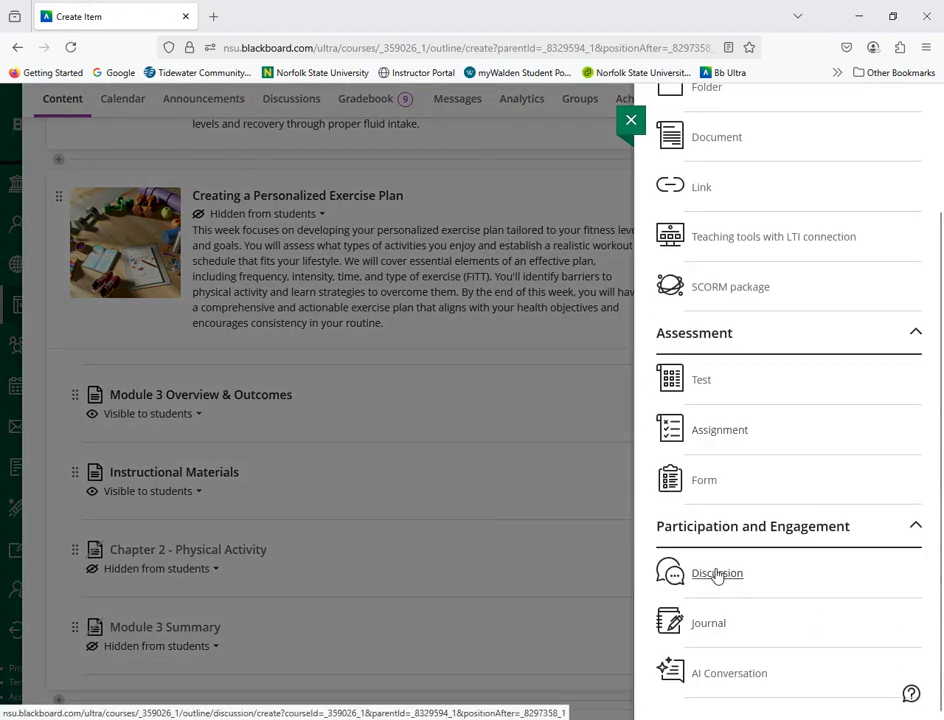
{"action": "left_click", "coordinate": [717, 574]}
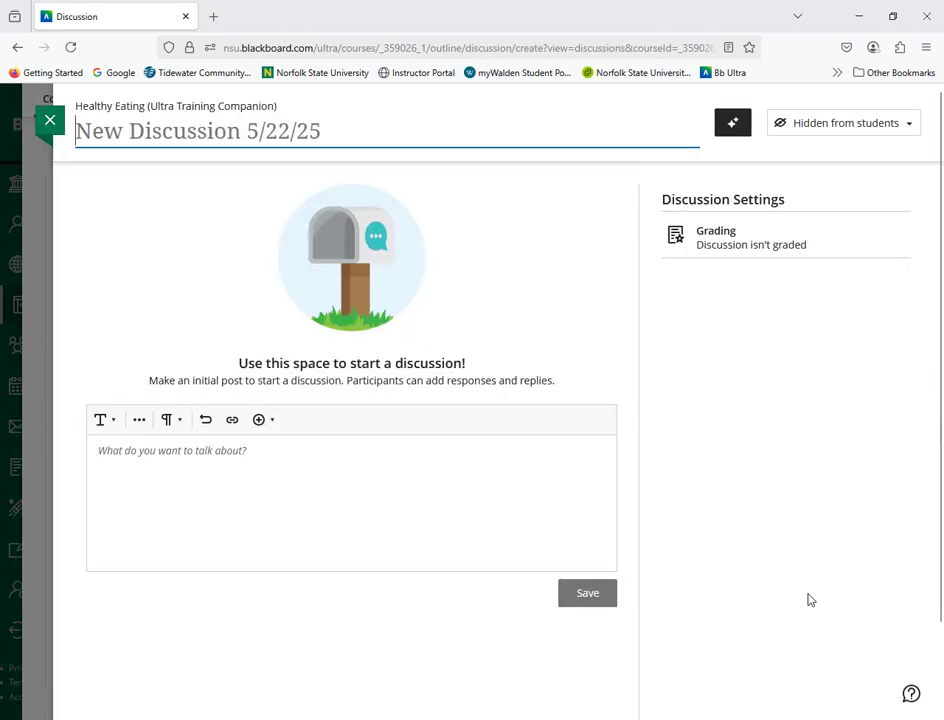
Step: Auto-generate discussion prompts from "Identify the health and fitness benefits of Functional Fitness." with the cognitive level set to Analyze
{"action": "left_click", "coordinate": [732, 122]}
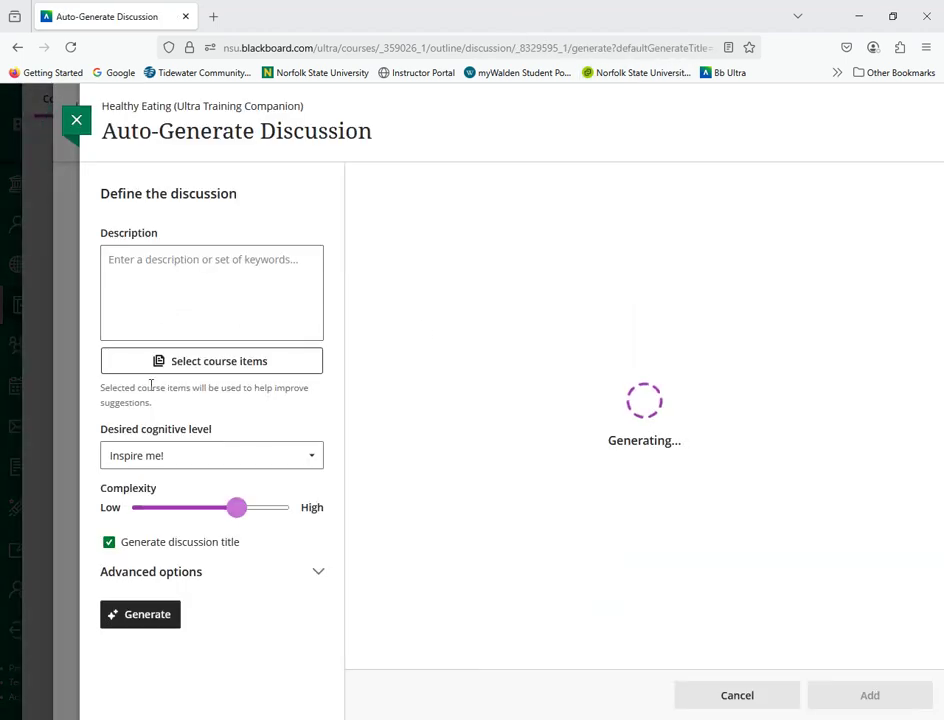
{"action": "left_click", "coordinate": [137, 279]}
{"action": "key", "text": "ctrl+v"}
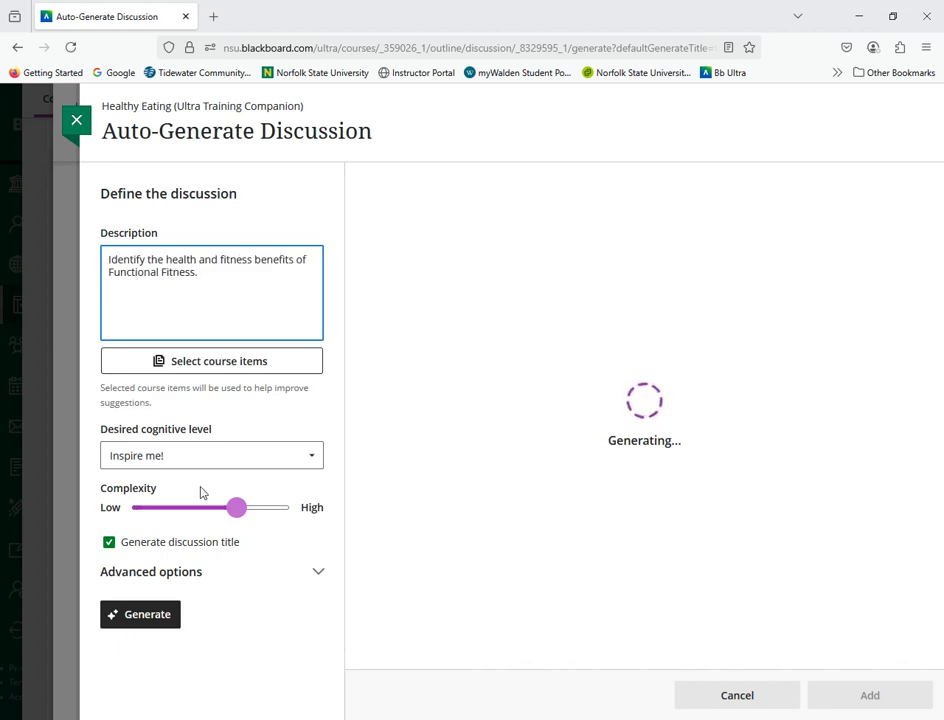
{"action": "left_click", "coordinate": [170, 456]}
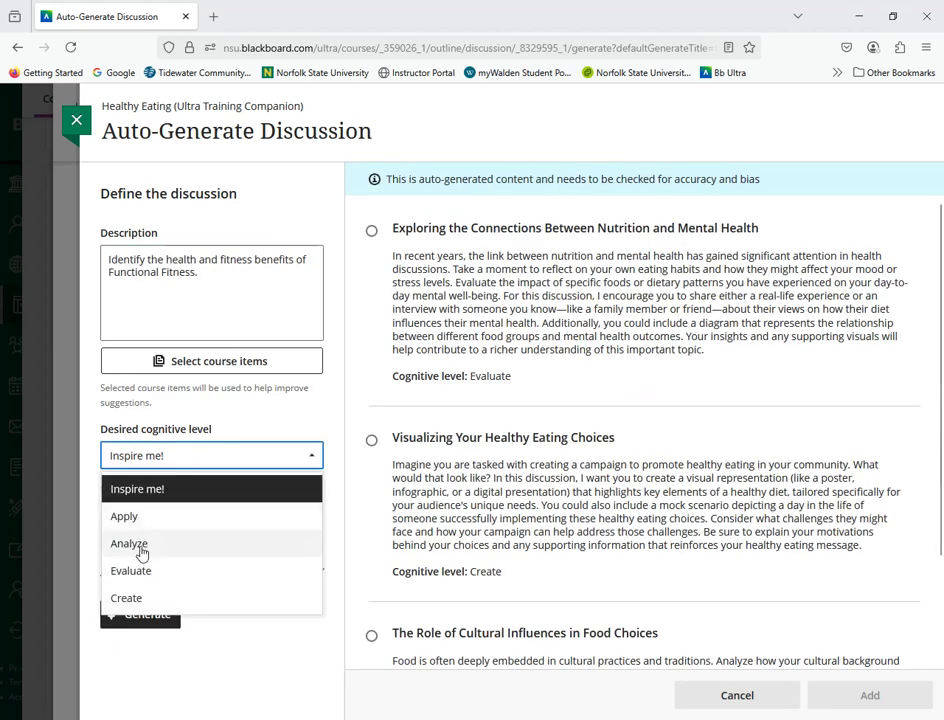
{"action": "left_click", "coordinate": [141, 553]}
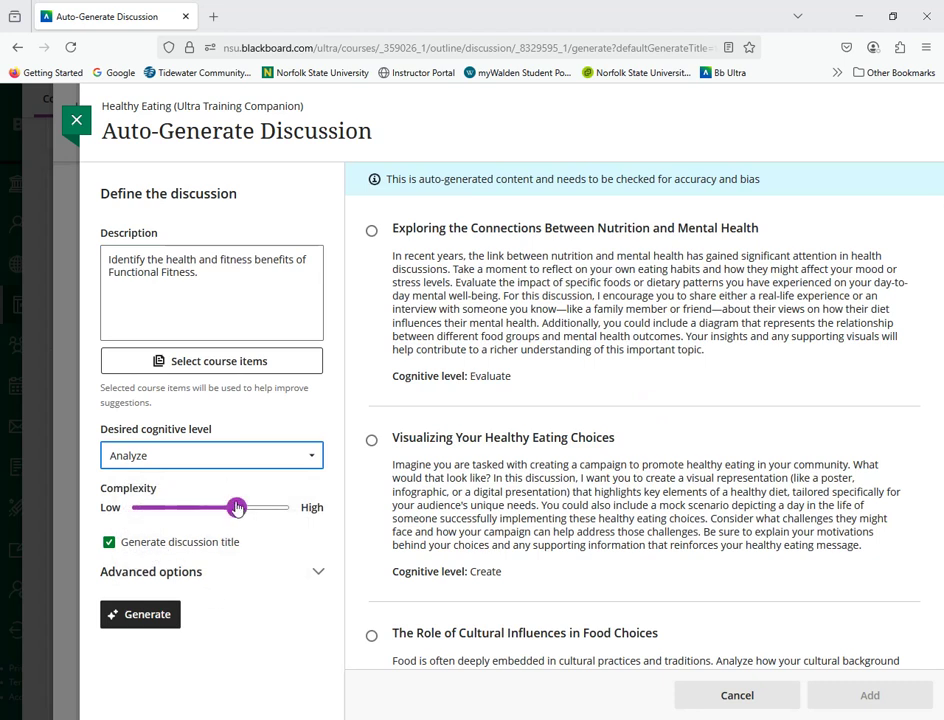
{"action": "left_click", "coordinate": [146, 628]}
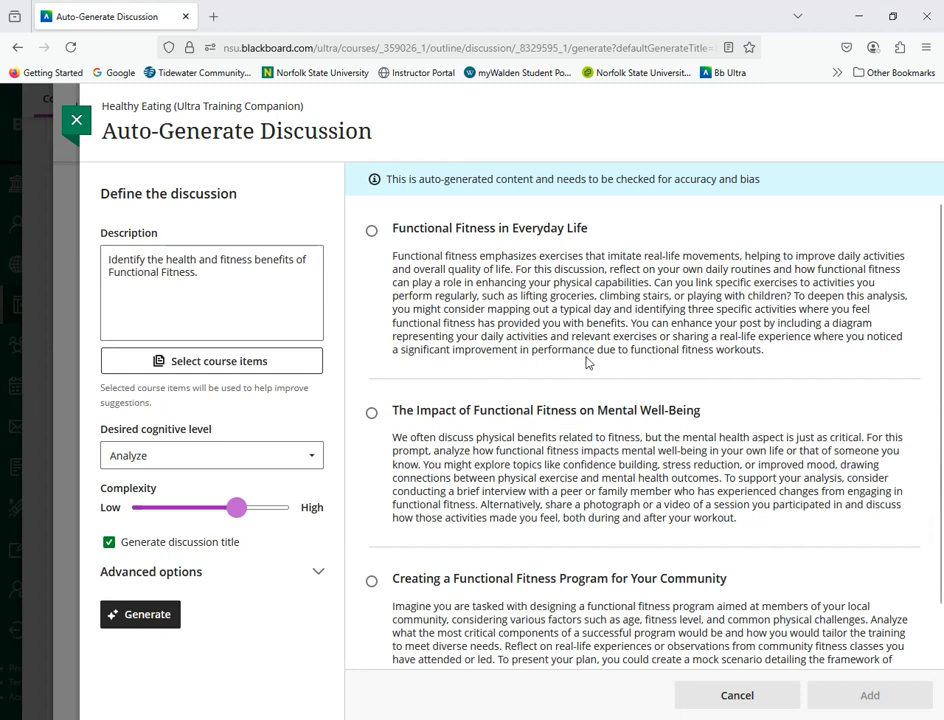
Step: Add the generated prompt "Functional Fitness in Everyday Life", append "(MLO 3.3)" to the discussion title, and save the topic
{"action": "left_click", "coordinate": [371, 233]}
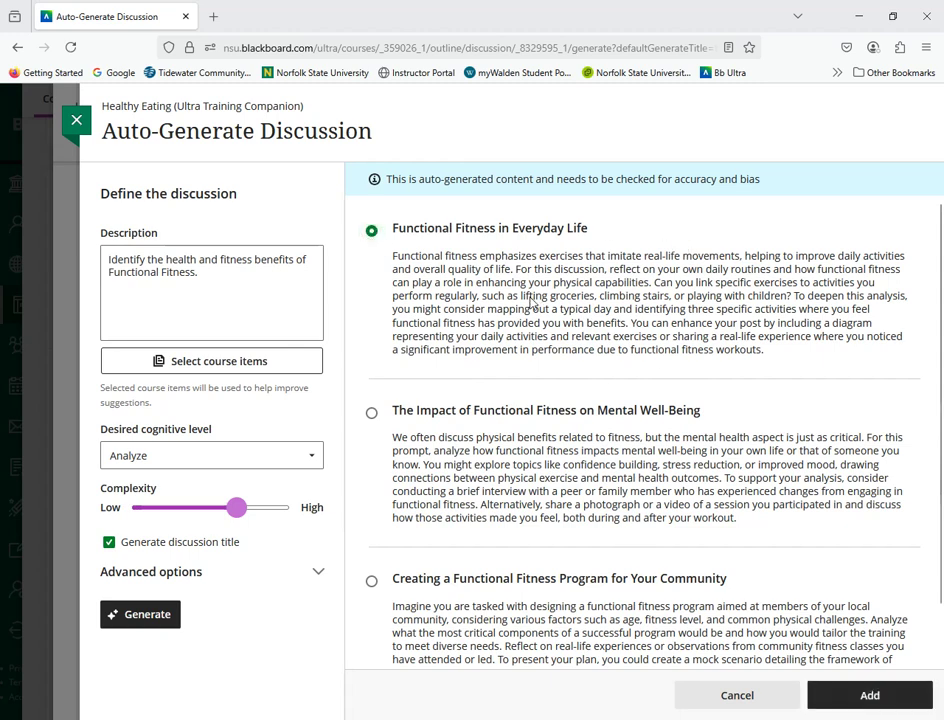
{"action": "left_click", "coordinate": [852, 698]}
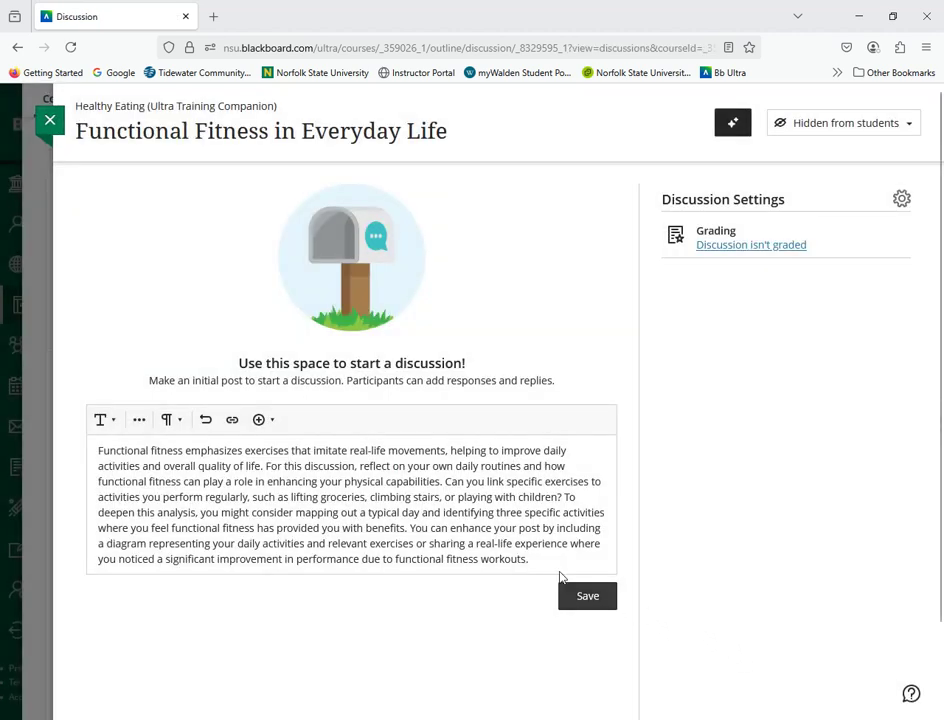
{"action": "left_click", "coordinate": [455, 133]}
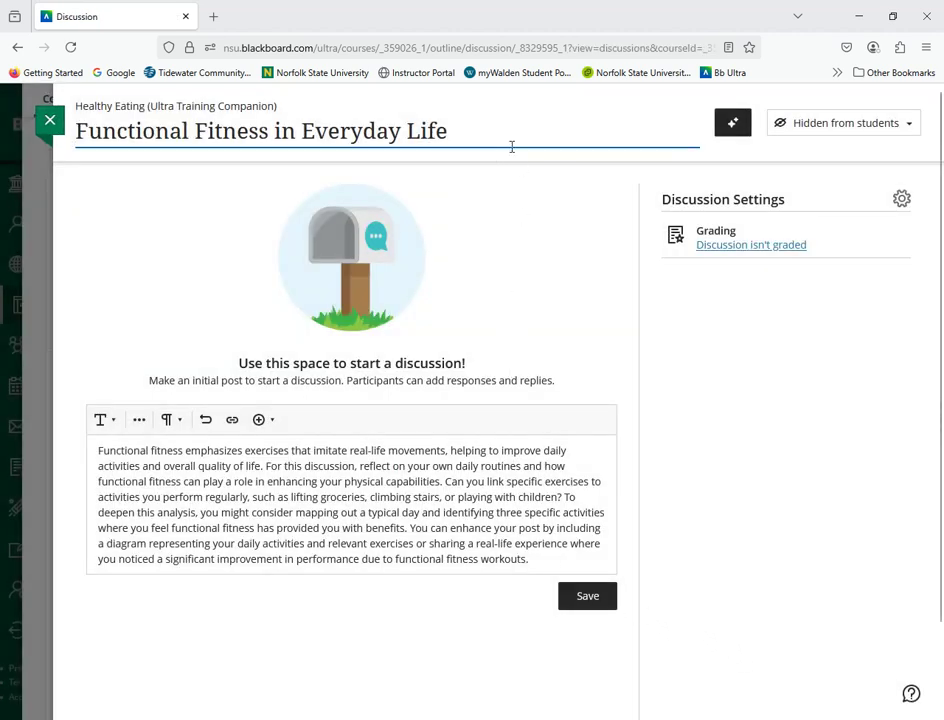
{"action": "type", "text": "(MLO 3.3)"}
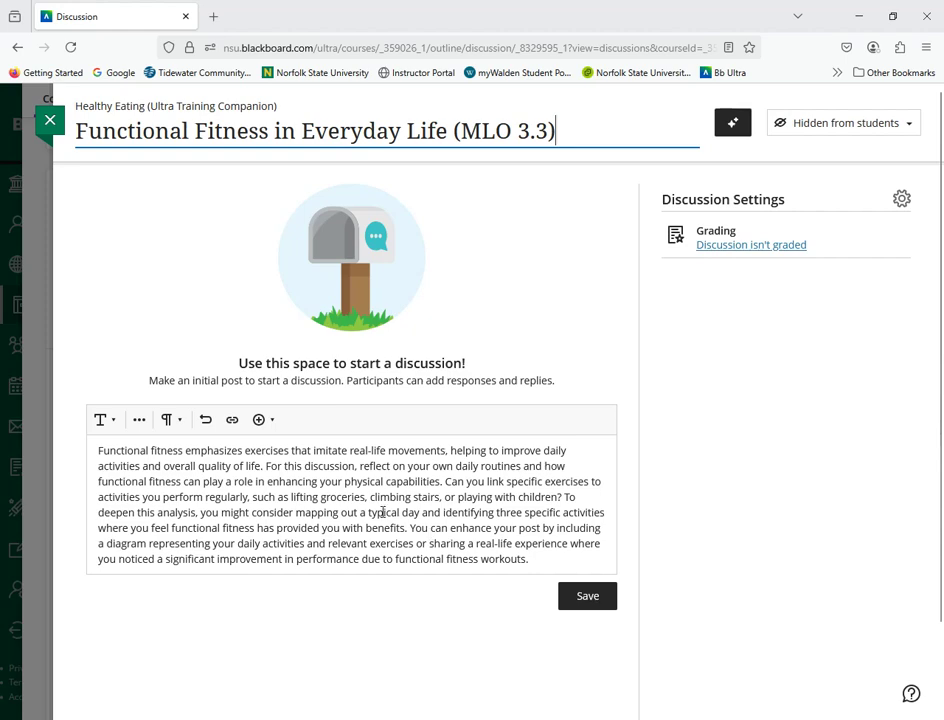
{"action": "left_click", "coordinate": [584, 606]}
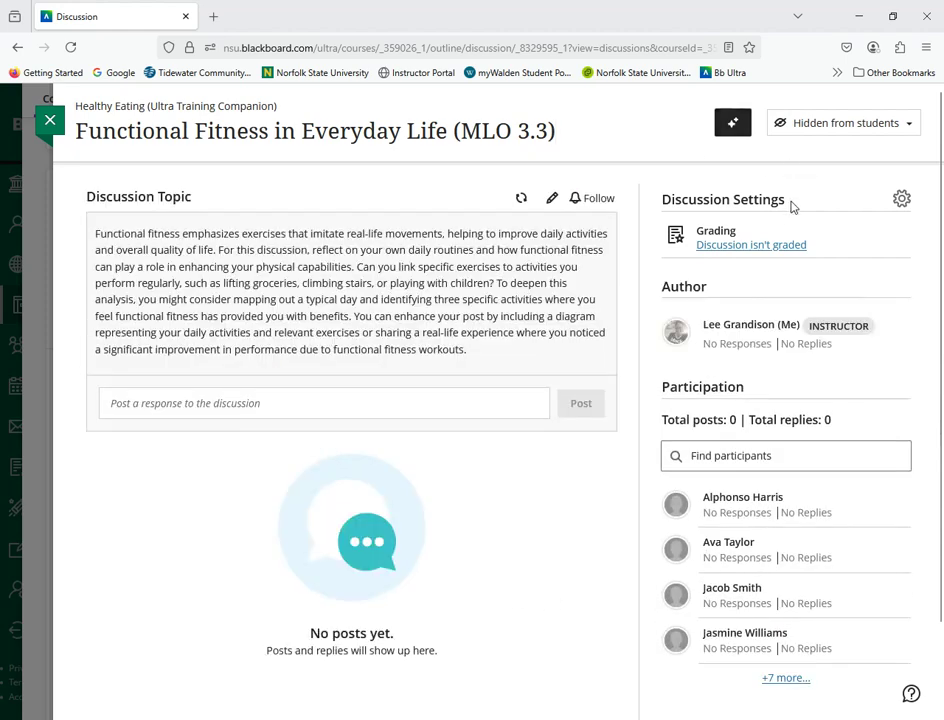
Step: Enable Post first and Grade discussion in the discussion's settings and save them
{"action": "left_click", "coordinate": [761, 245]}
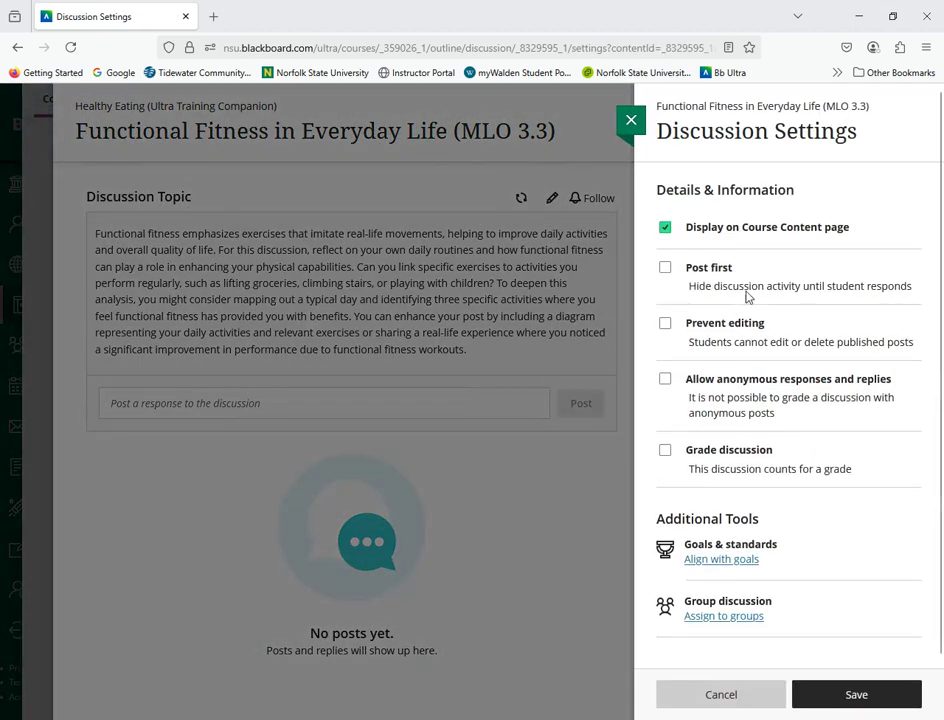
{"action": "left_click", "coordinate": [665, 268]}
{"action": "left_click", "coordinate": [664, 451]}
{"action": "scroll", "coordinate": [775, 540], "scroll_direction": "down", "scroll_amount": 5}
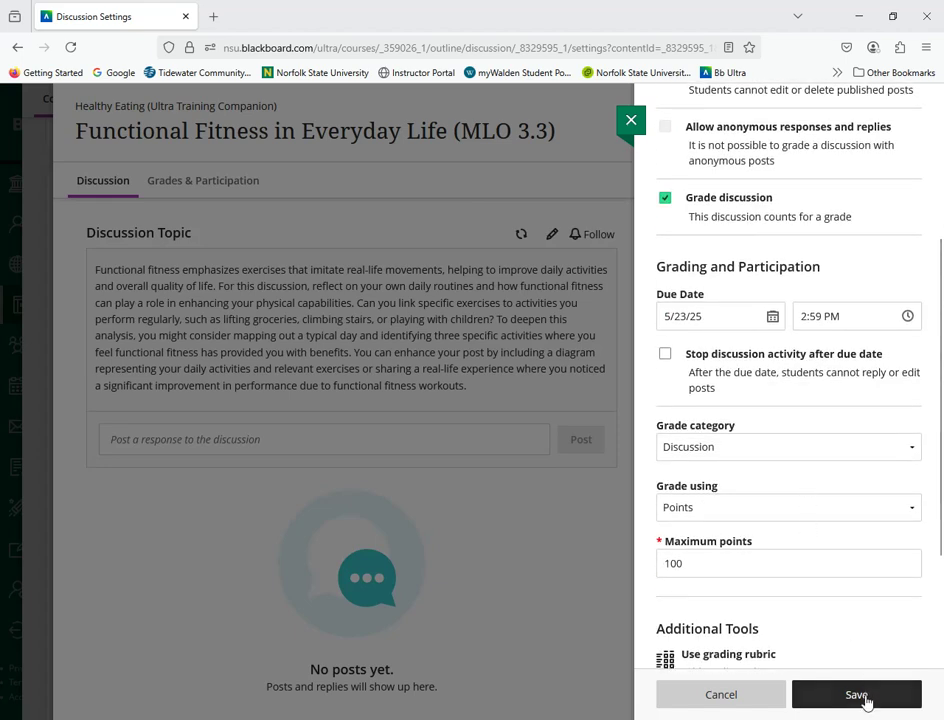
{"action": "left_click", "coordinate": [858, 695]}
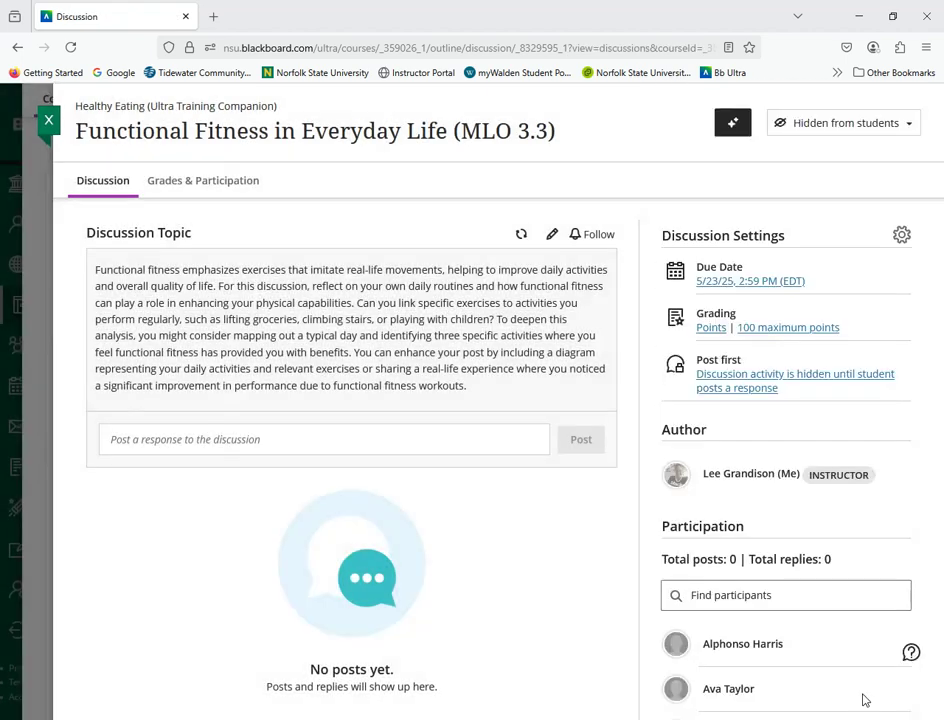
Step: Make the Functional Fitness in Everyday Life (MLO 3.3) discussion visible to students and close it
{"action": "left_click", "coordinate": [821, 138]}
{"action": "left_click", "coordinate": [813, 151]}
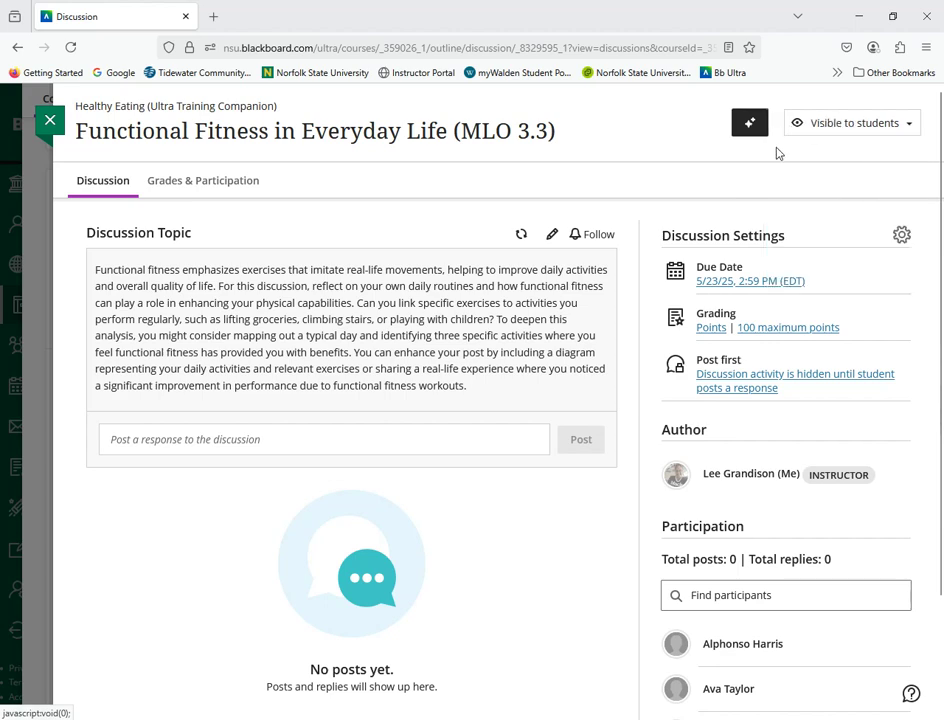
{"action": "left_click", "coordinate": [50, 121]}
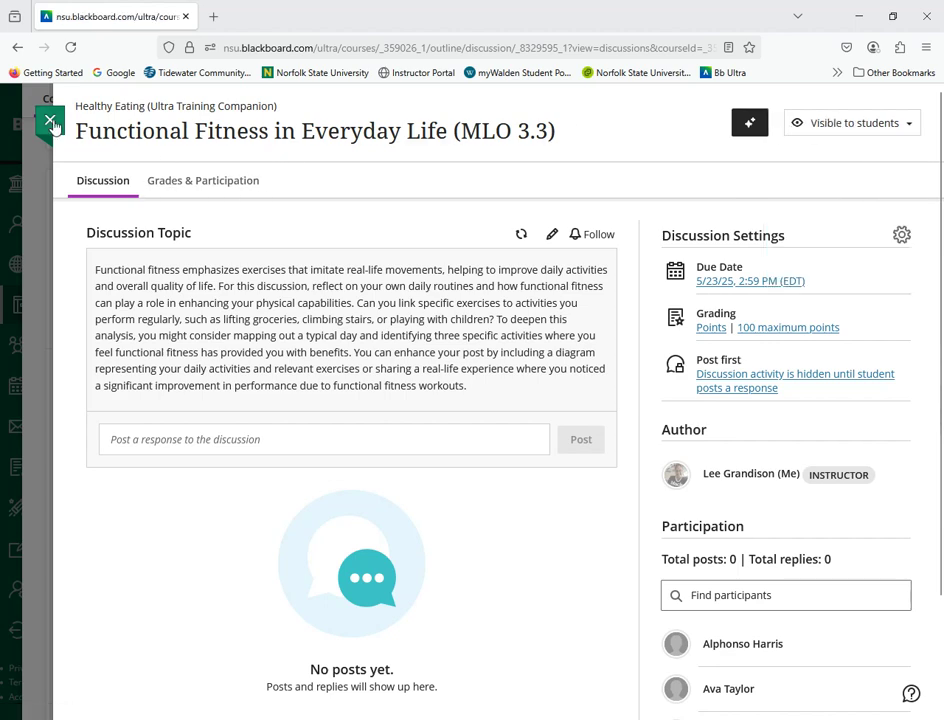
Step: Create a new assignment directly below the Functional Fitness in Everyday Life (MLO 3.3) discussion
{"action": "scroll", "coordinate": [400, 380], "scroll_direction": "down", "scroll_amount": 4}
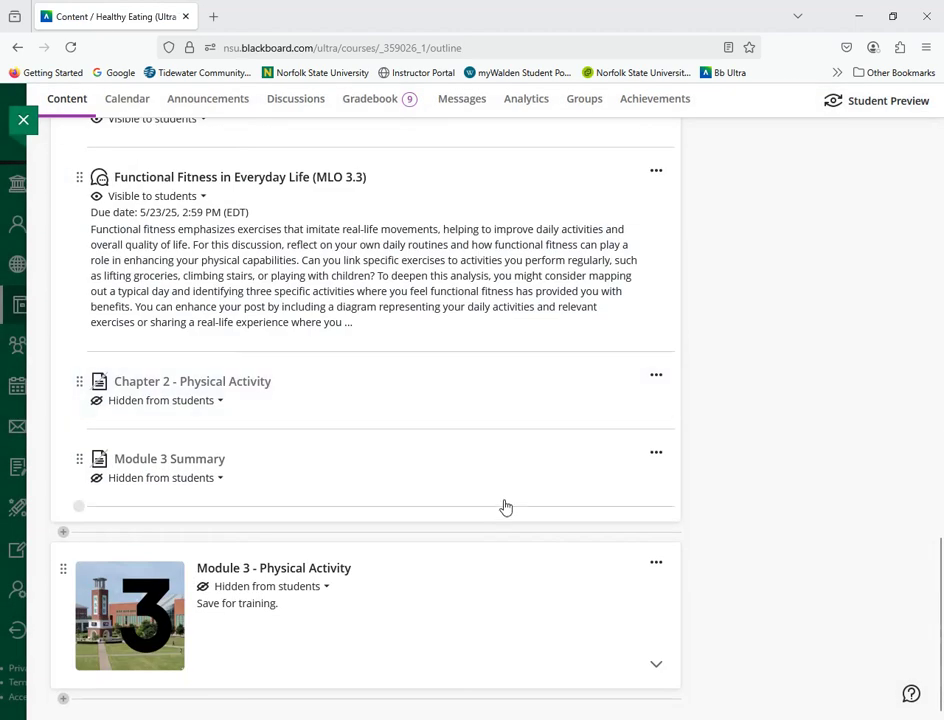
{"action": "scroll", "coordinate": [459, 445], "scroll_direction": "up", "scroll_amount": 2}
{"action": "scroll", "coordinate": [436, 430], "scroll_direction": "up", "scroll_amount": 2}
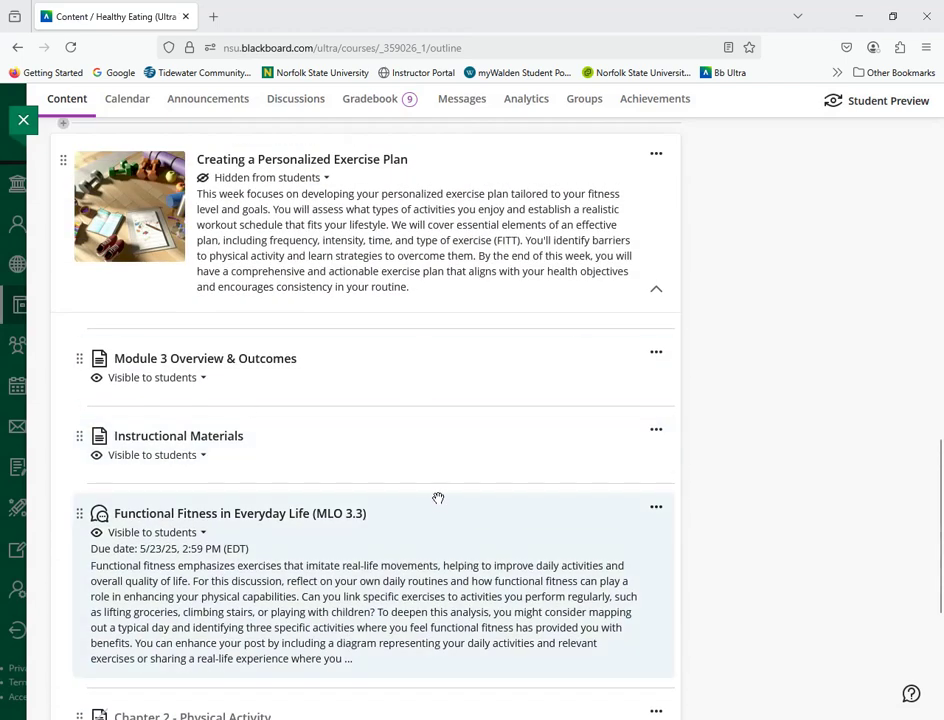
{"action": "scroll", "coordinate": [443, 495], "scroll_direction": "down", "scroll_amount": 4}
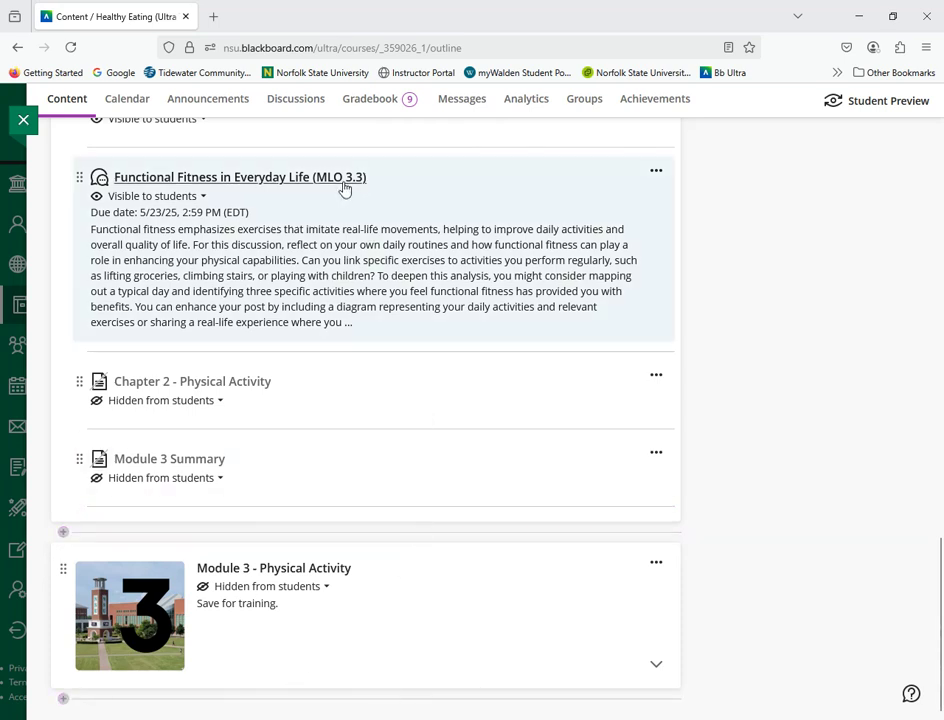
{"action": "scroll", "coordinate": [469, 510], "scroll_direction": "up", "scroll_amount": 2}
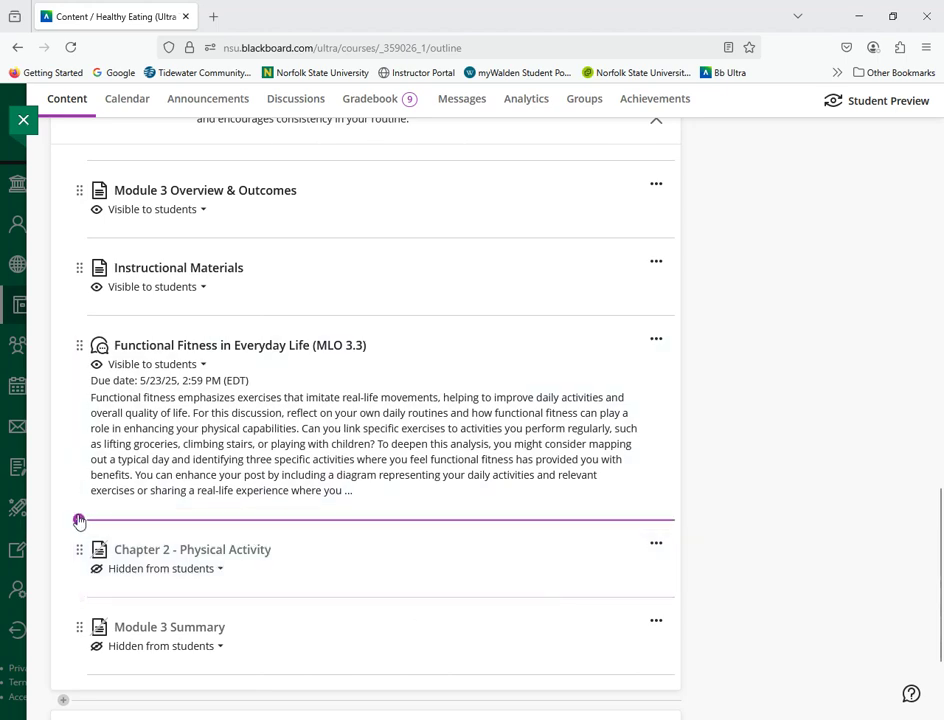
{"action": "left_click", "coordinate": [78, 519]}
{"action": "left_click", "coordinate": [130, 530]}
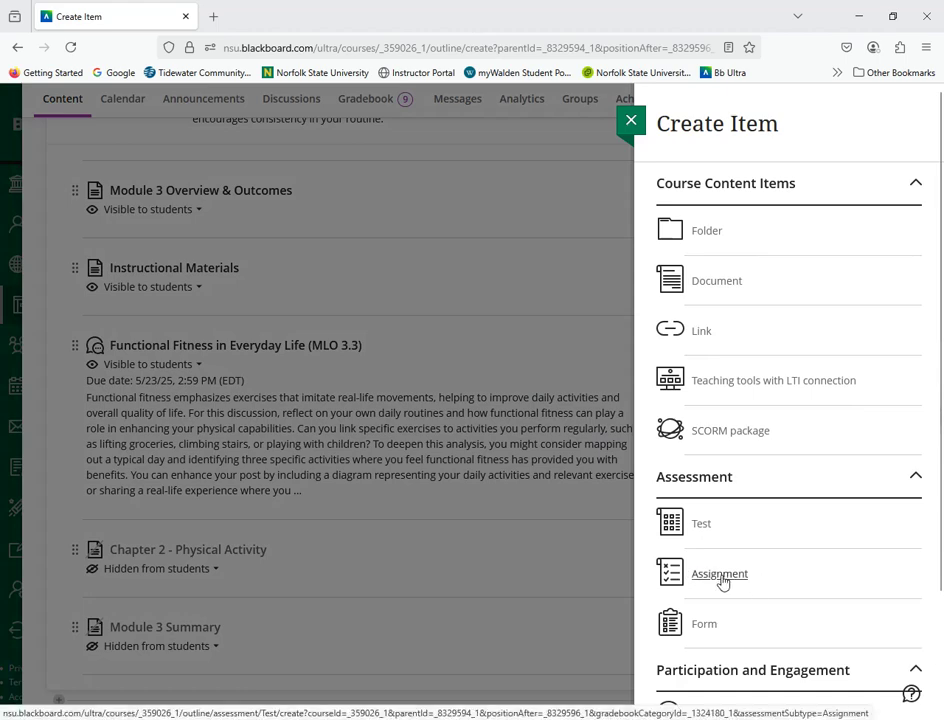
{"action": "left_click", "coordinate": [722, 580]}
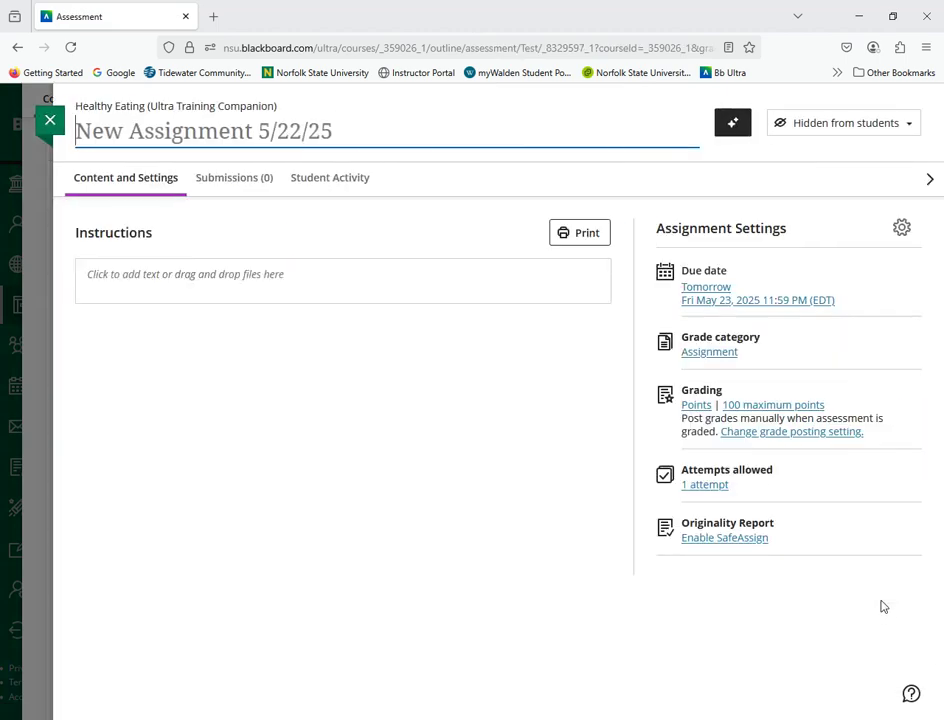
Step: Auto-generate assignment prompts from "Identify the health and fitness benefits of Functional Fitness." with the cognitive level set to Apply
{"action": "left_click", "coordinate": [732, 122]}
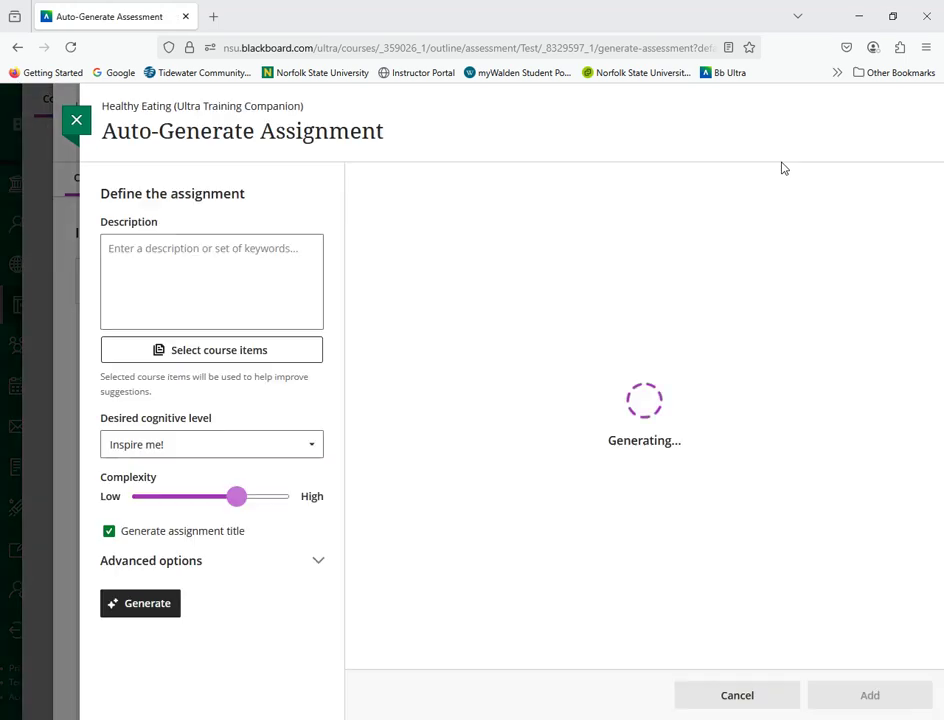
{"action": "left_click", "coordinate": [107, 268]}
{"action": "type", "text": "Identify the health and fitness benefits of Functional Fitness."}
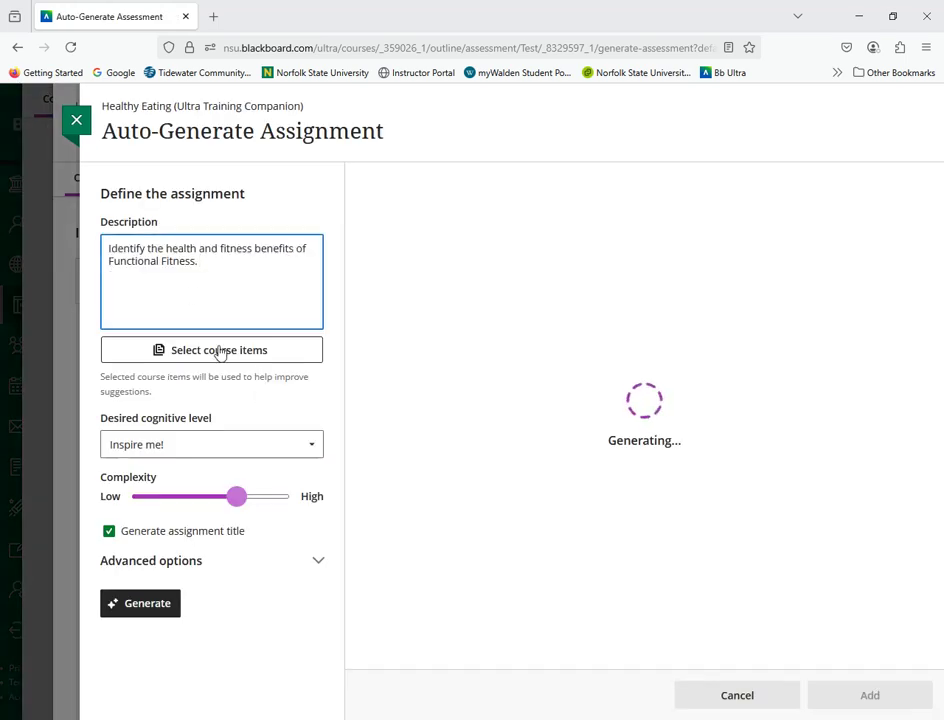
{"action": "left_click", "coordinate": [177, 447]}
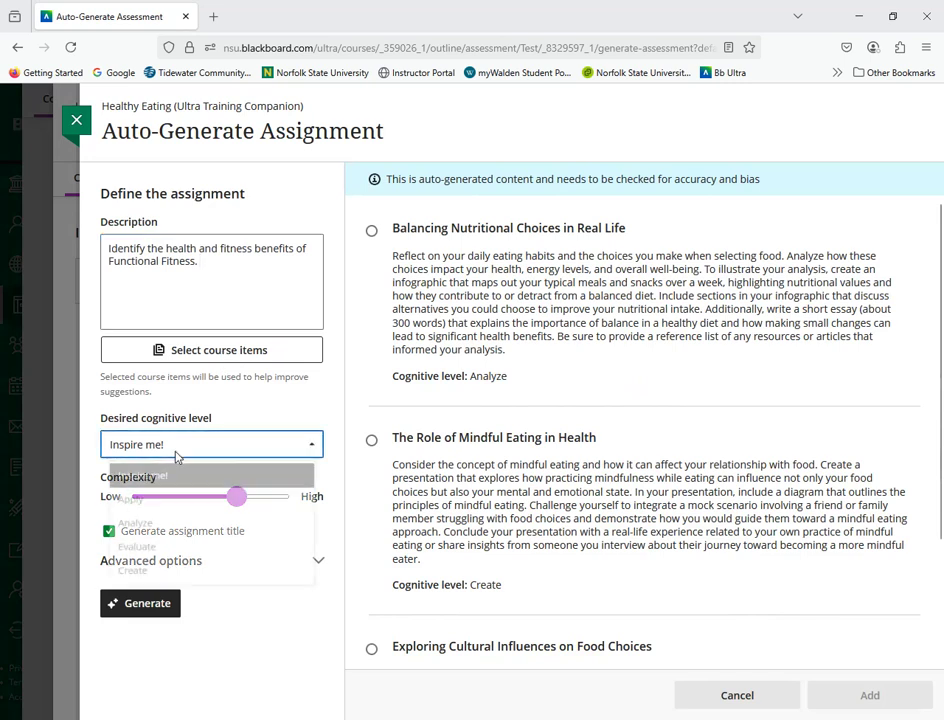
{"action": "left_click", "coordinate": [143, 507]}
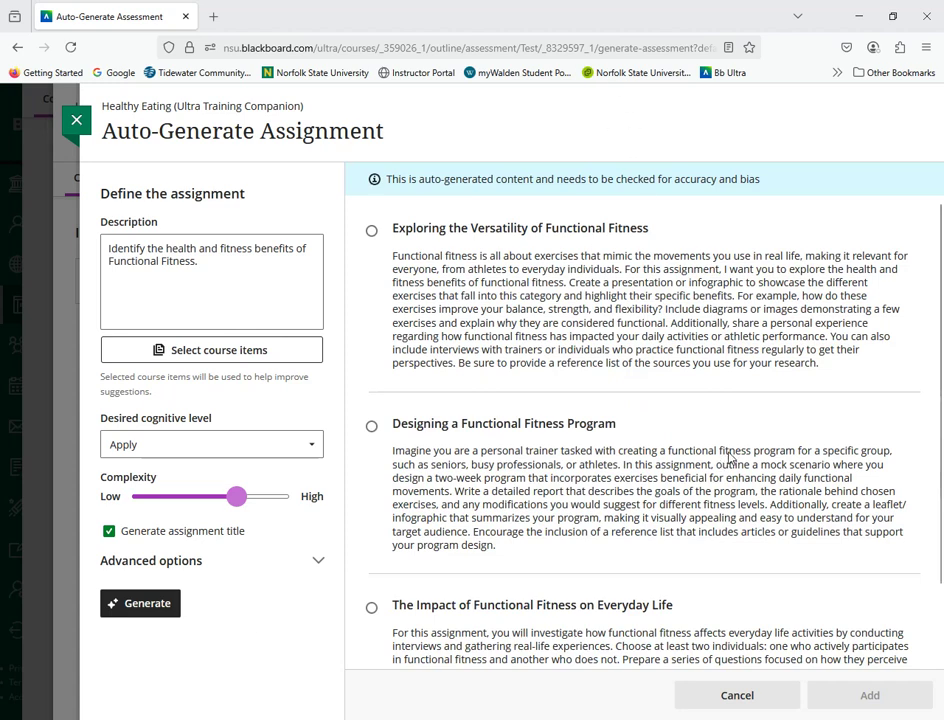
Step: Add the generated prompt "The Impact of Functional Fitness on Everyday Life" to the assignment
{"action": "scroll", "coordinate": [728, 462], "scroll_direction": "down", "scroll_amount": 2}
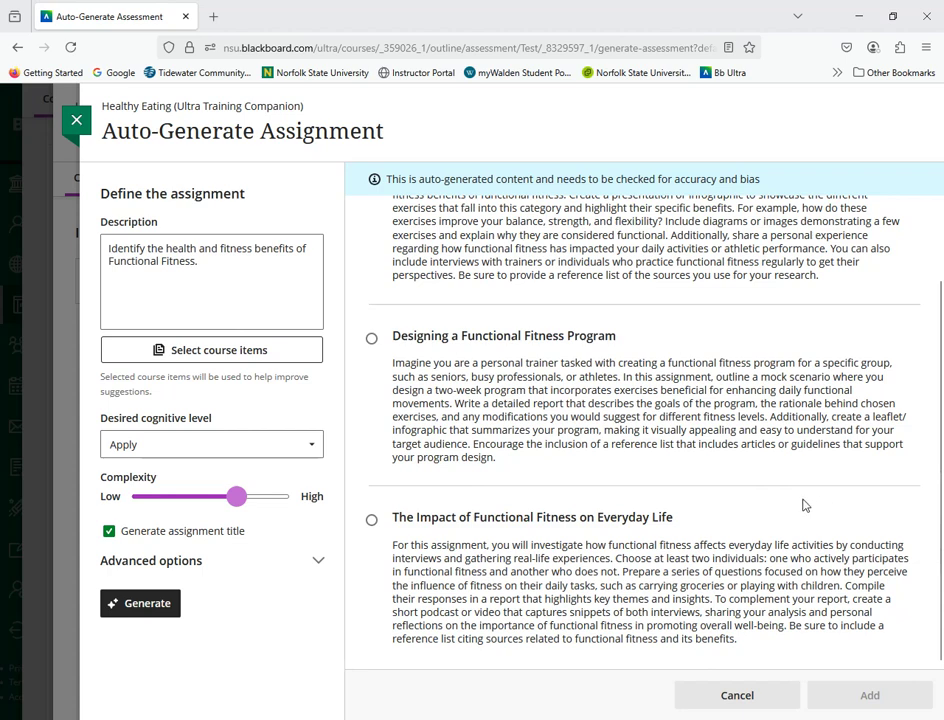
{"action": "left_click", "coordinate": [369, 520]}
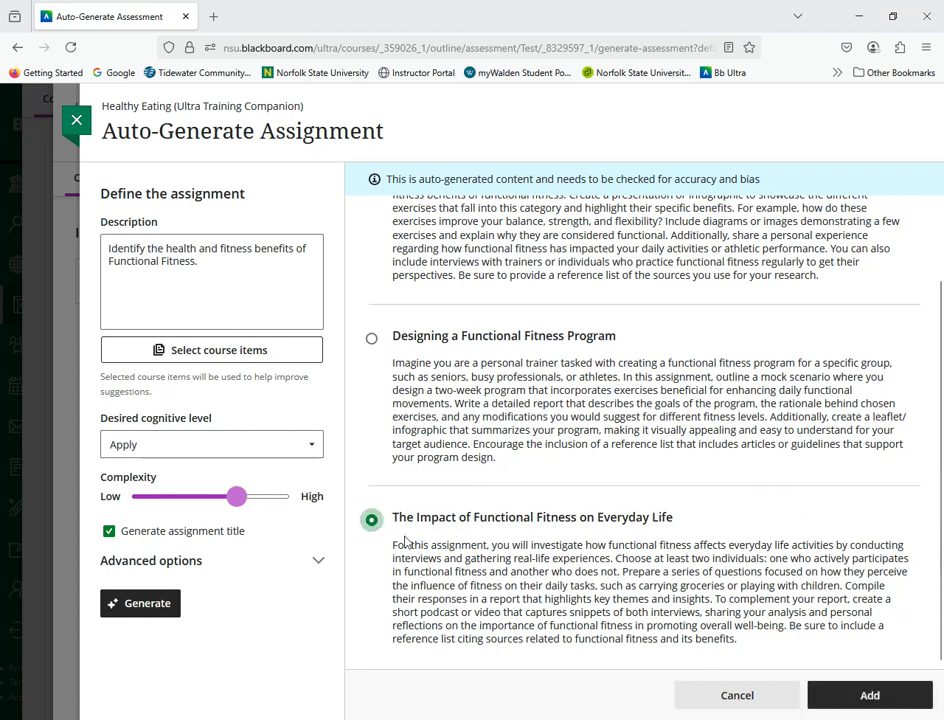
{"action": "left_click", "coordinate": [855, 698]}
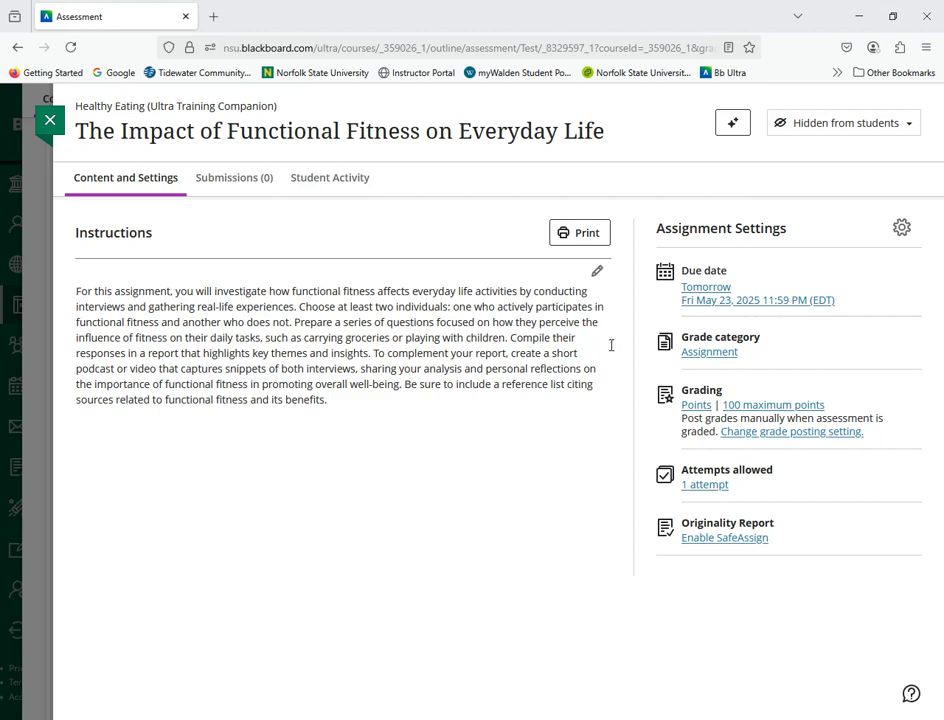
Step: Generate a Points-type grading rubric for the assignment from "Identify the health and fitness benefits of Functional Fitness."
{"action": "left_click", "coordinate": [906, 231]}
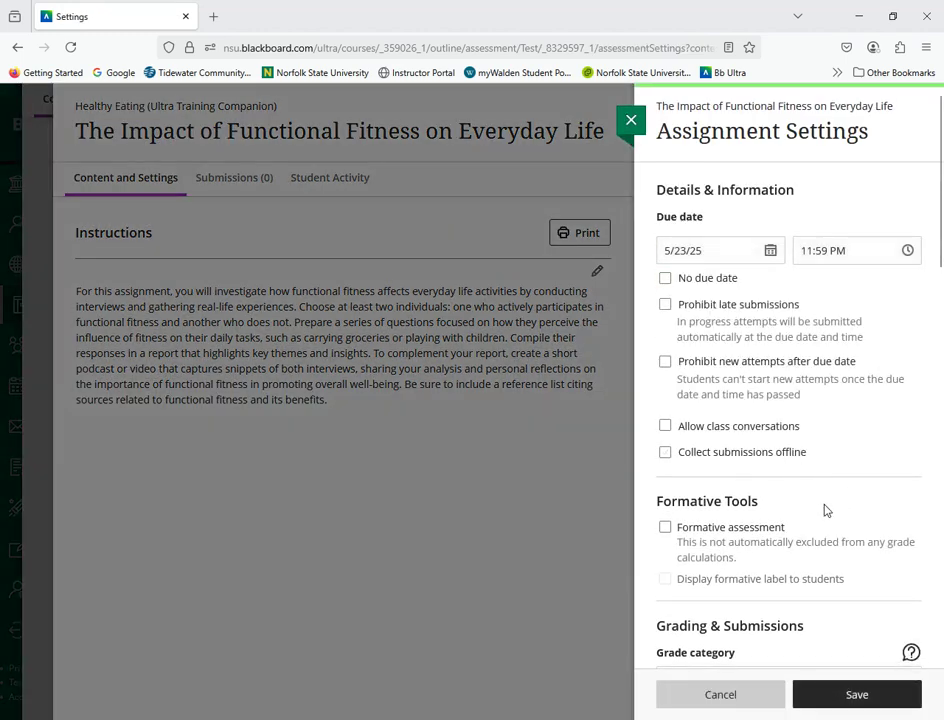
{"action": "scroll", "coordinate": [824, 510], "scroll_direction": "down", "scroll_amount": 5}
{"action": "scroll", "coordinate": [822, 508], "scroll_direction": "down", "scroll_amount": 6}
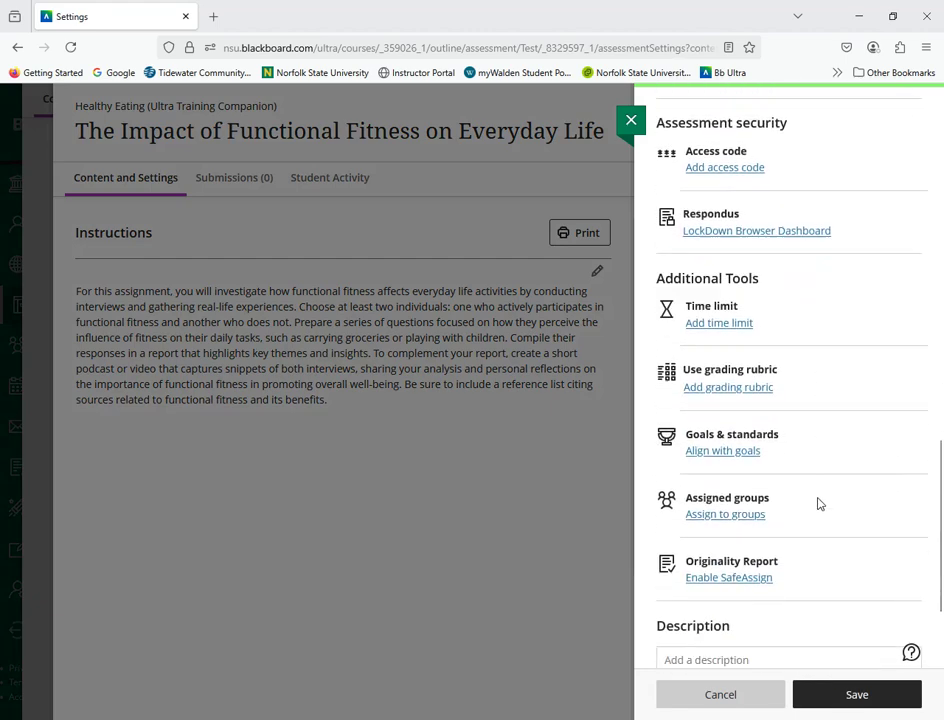
{"action": "left_click", "coordinate": [717, 380]}
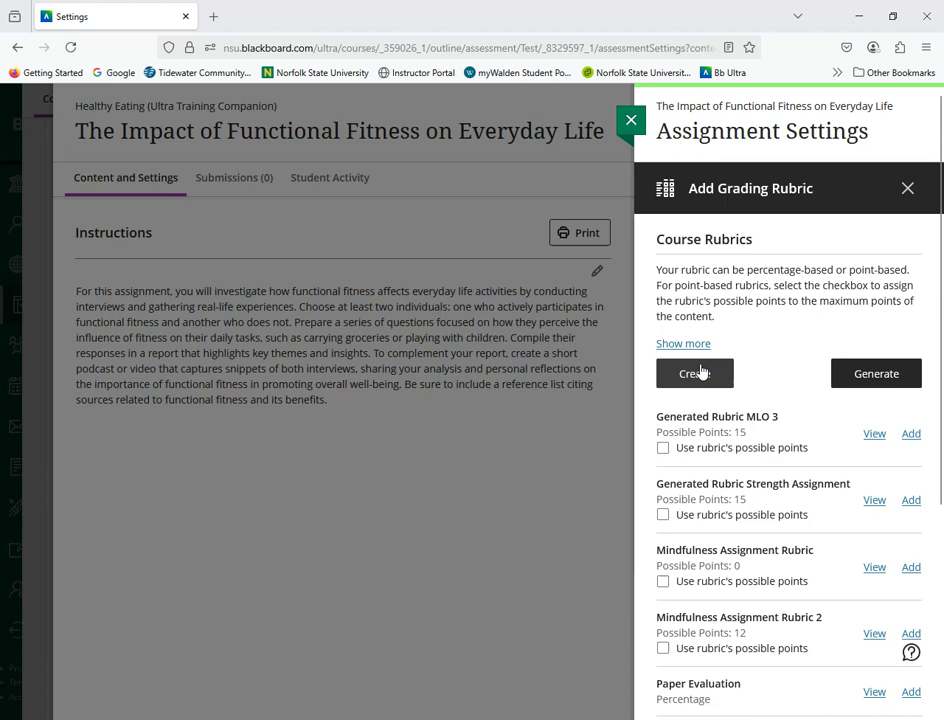
{"action": "left_click", "coordinate": [885, 377]}
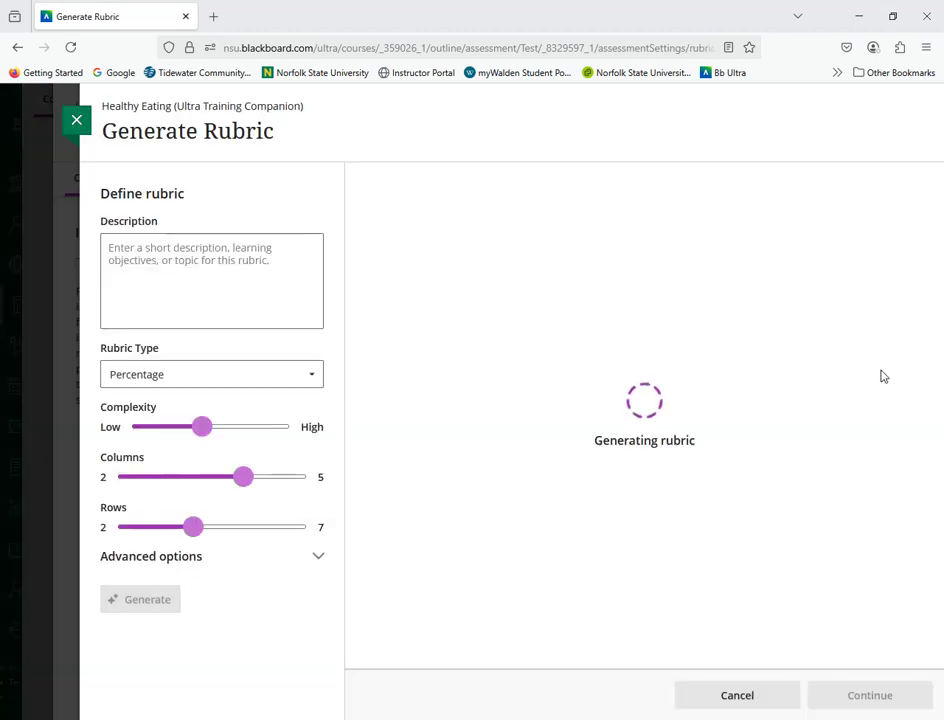
{"action": "left_click", "coordinate": [169, 262]}
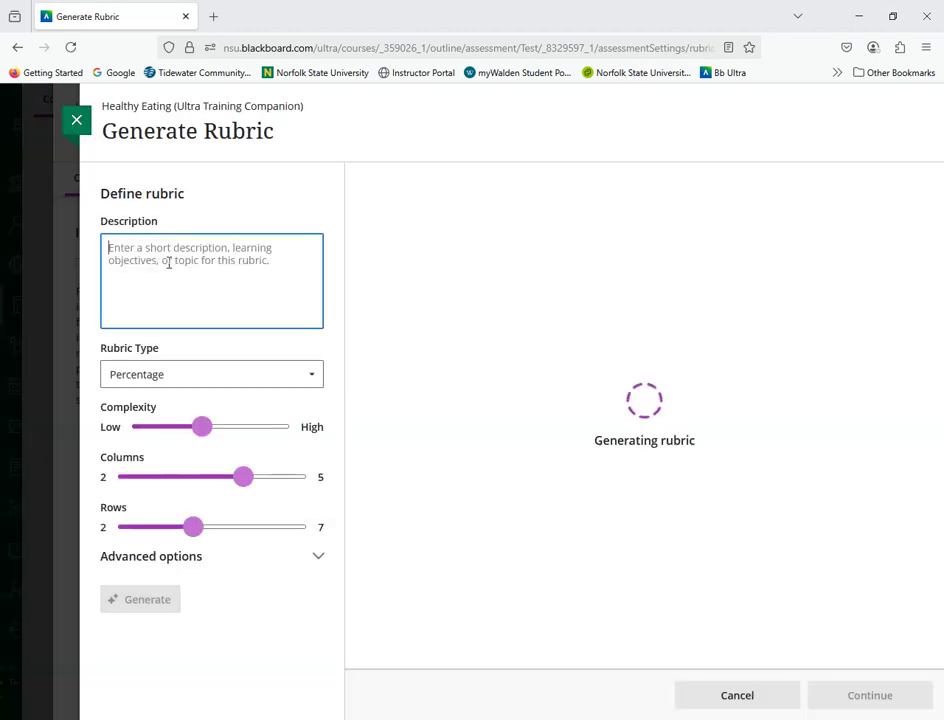
{"action": "type", "text": "Identify the health and fitness benefits of Functional Fitness."}
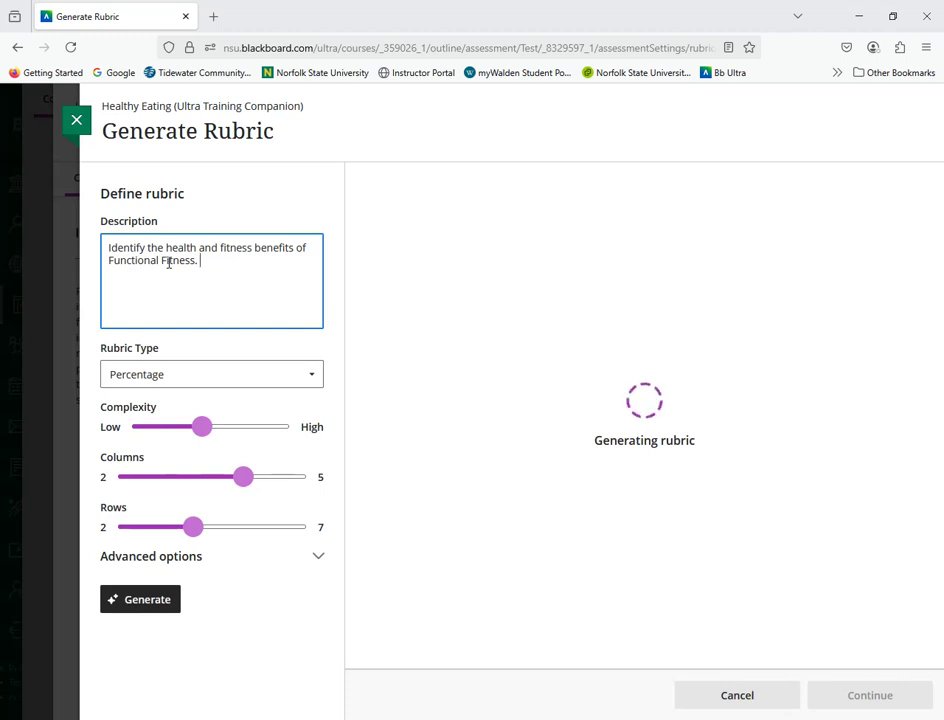
{"action": "left_click", "coordinate": [213, 382]}
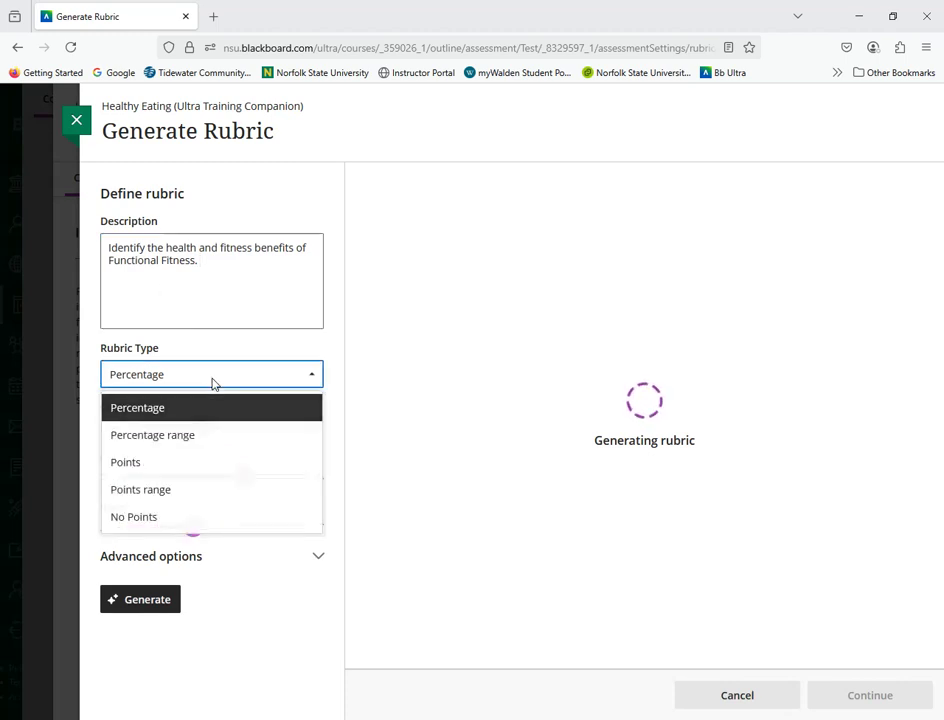
{"action": "left_click", "coordinate": [140, 463]}
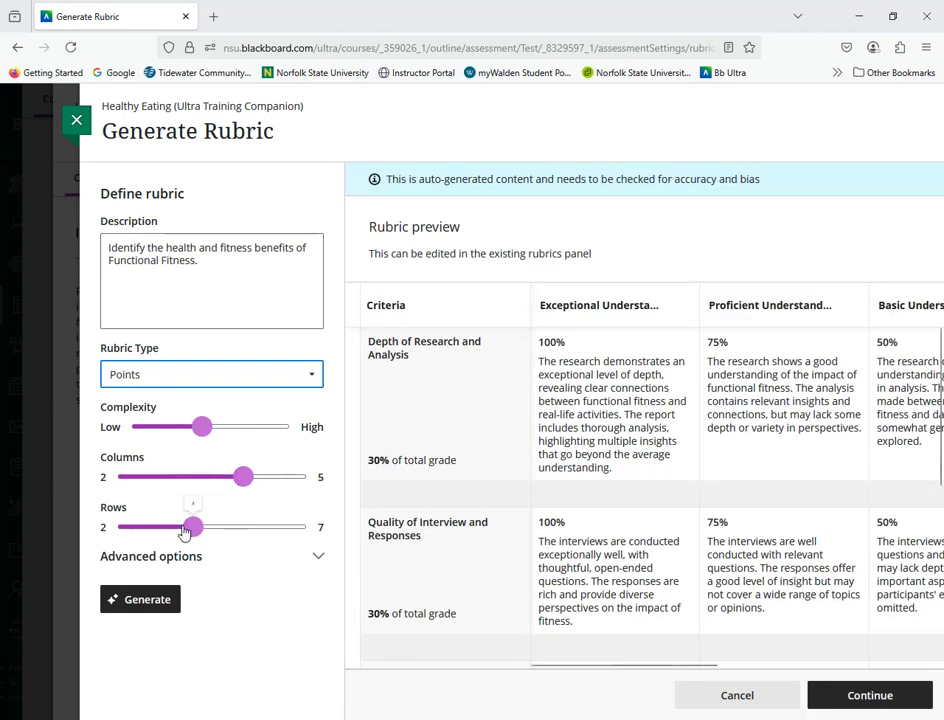
{"action": "left_click", "coordinate": [174, 607]}
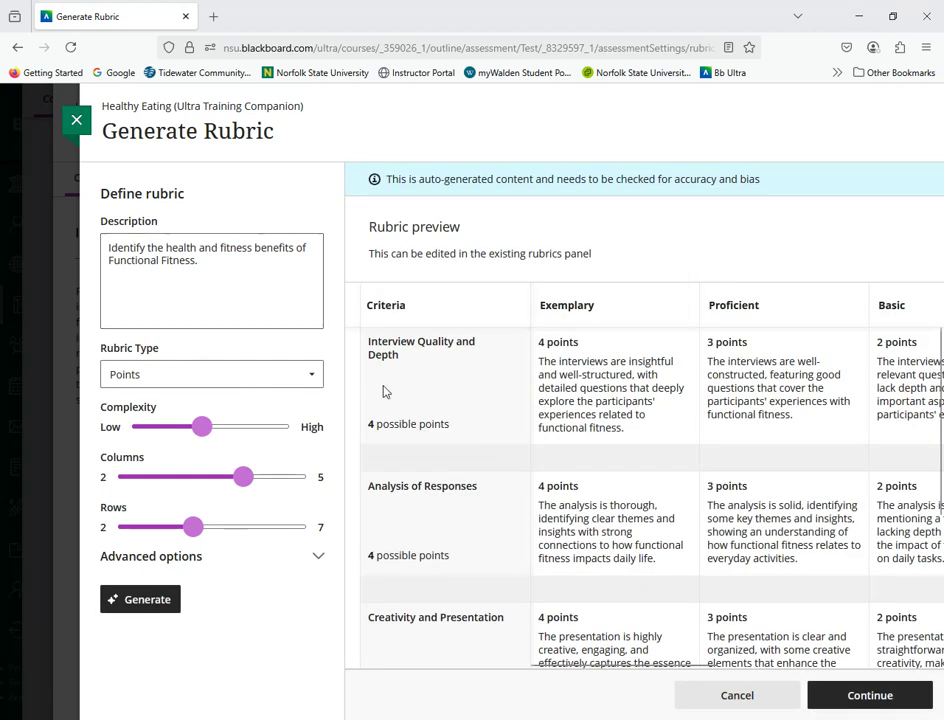
Step: Accept the generated rubric, rename it "Functional Fitness Rubric", and save it
{"action": "left_click", "coordinate": [889, 696]}
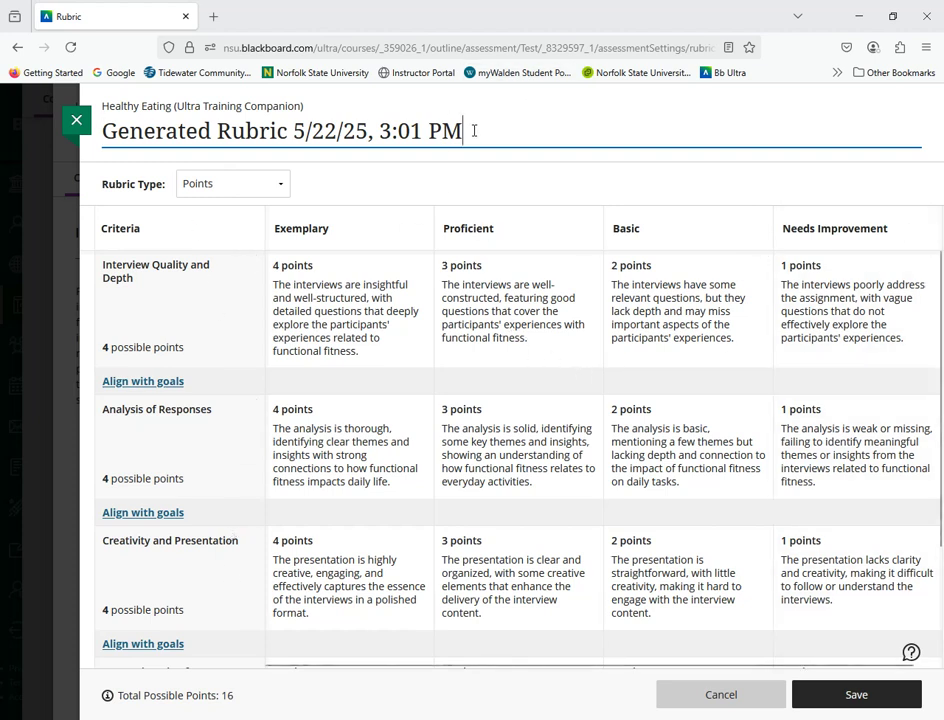
{"action": "left_click_drag", "start_coordinate": [474, 131], "coordinate": [127, 122]}
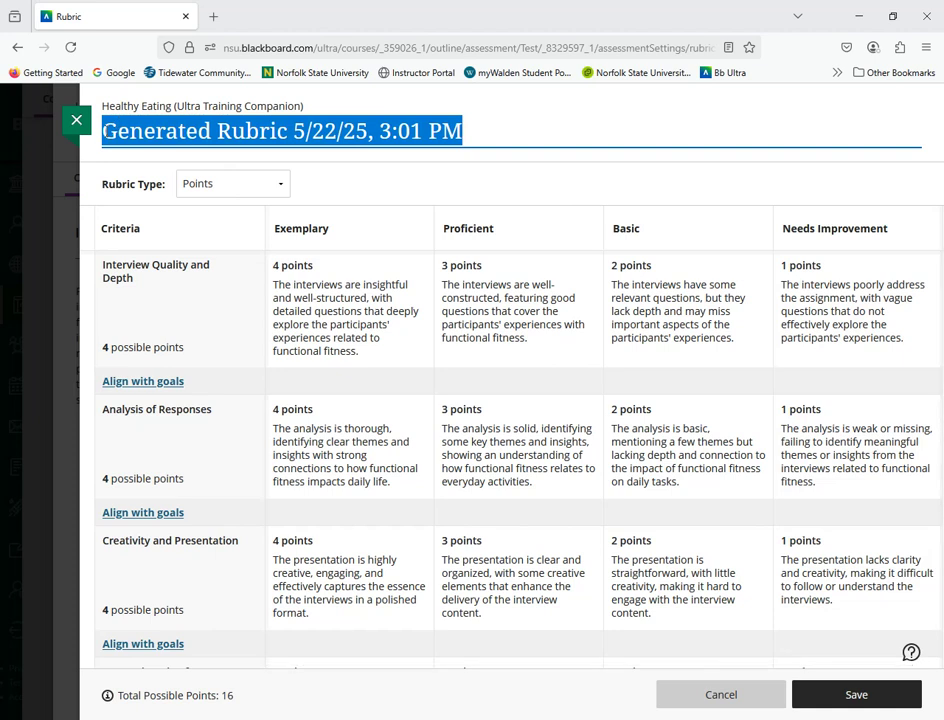
{"action": "type", "text": "Fun"}
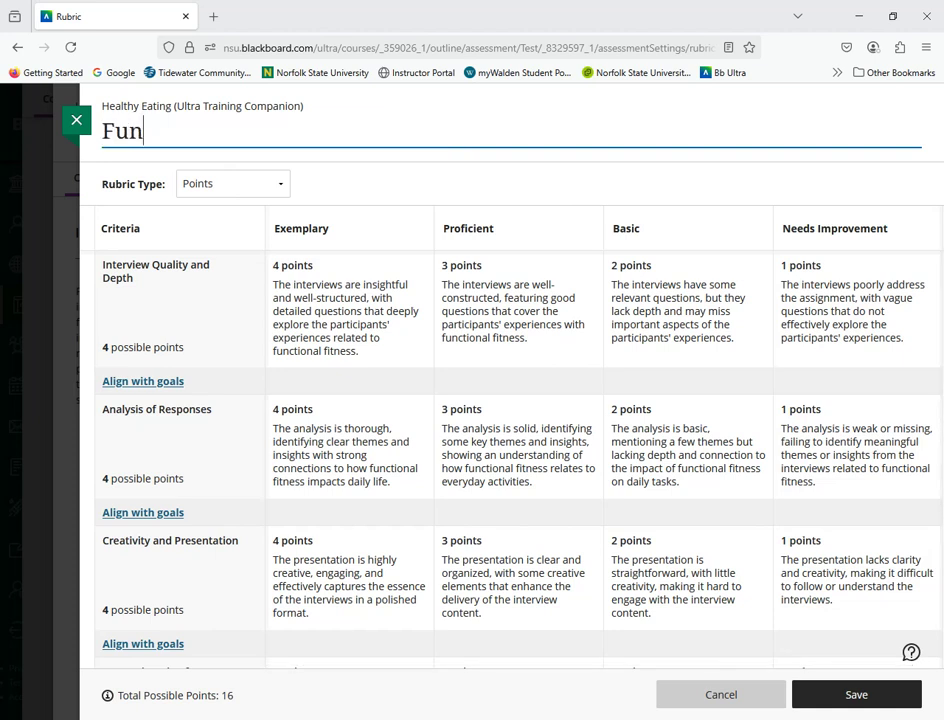
{"action": "type", "text": "ctional Fi"}
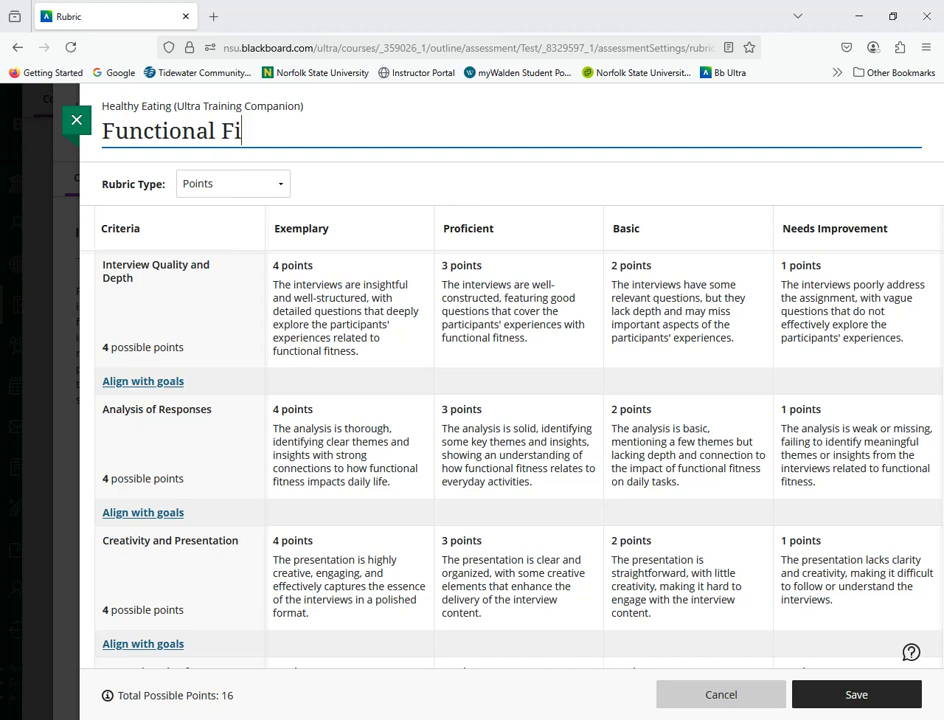
{"action": "type", "text": "tness R"}
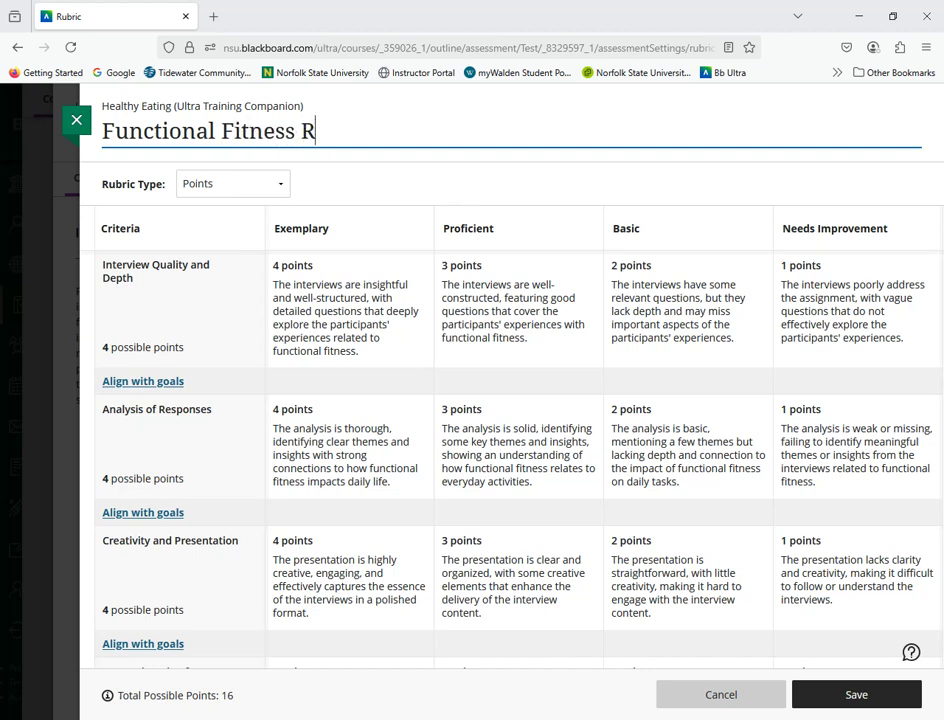
{"action": "type", "text": "ubric"}
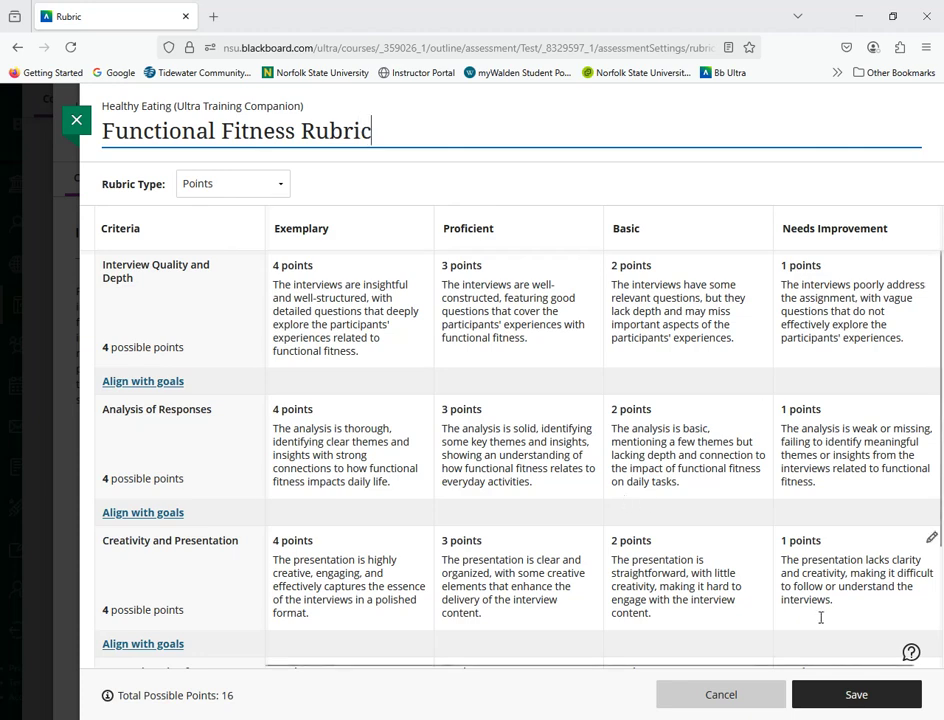
{"action": "left_click", "coordinate": [856, 696]}
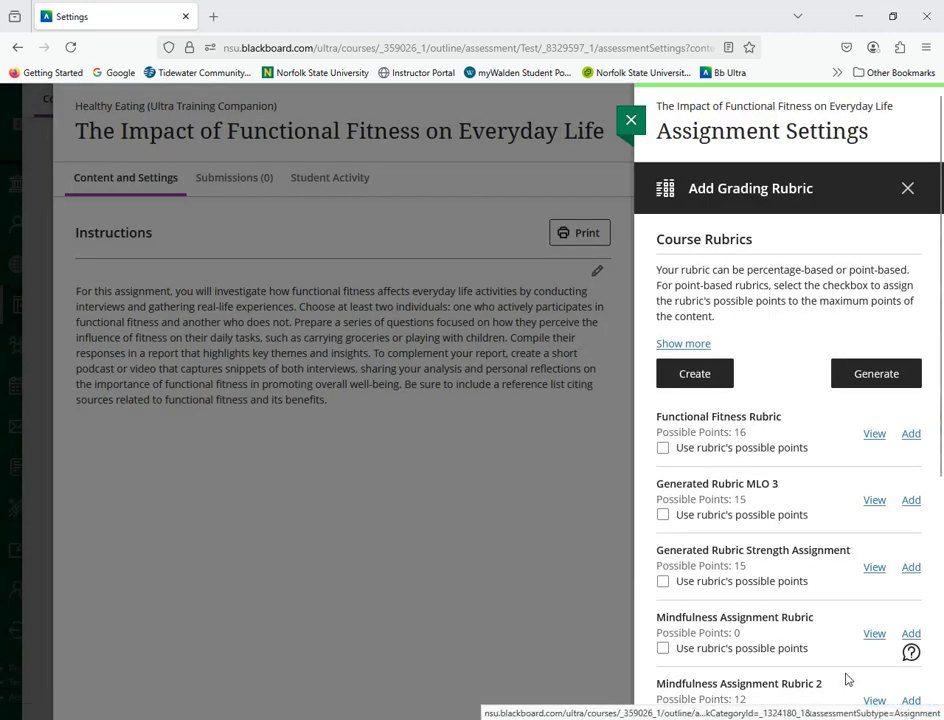
Step: Add the Functional Fitness Rubric to the assignment using the rubric's possible points, and save the assignment settings
{"action": "left_click", "coordinate": [663, 448]}
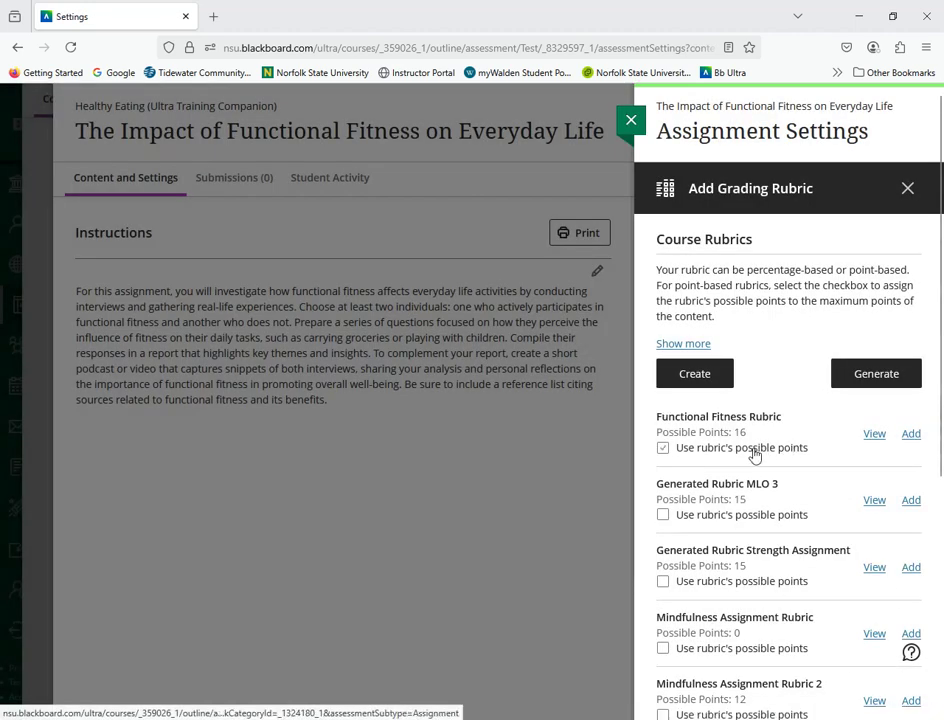
{"action": "left_click", "coordinate": [663, 448]}
{"action": "left_click", "coordinate": [910, 434]}
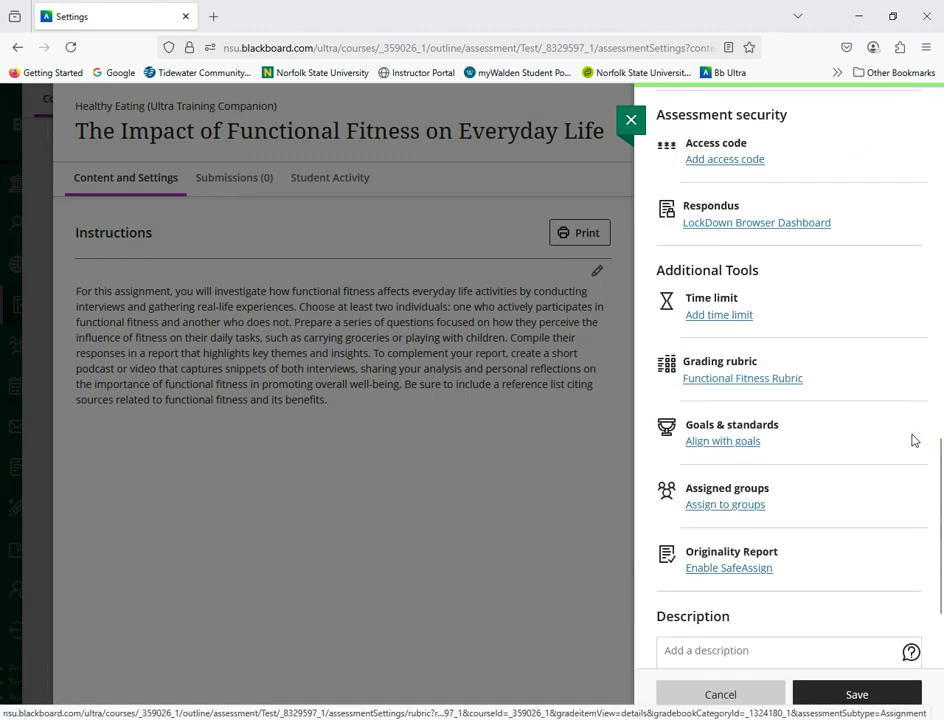
{"action": "left_click", "coordinate": [860, 695]}
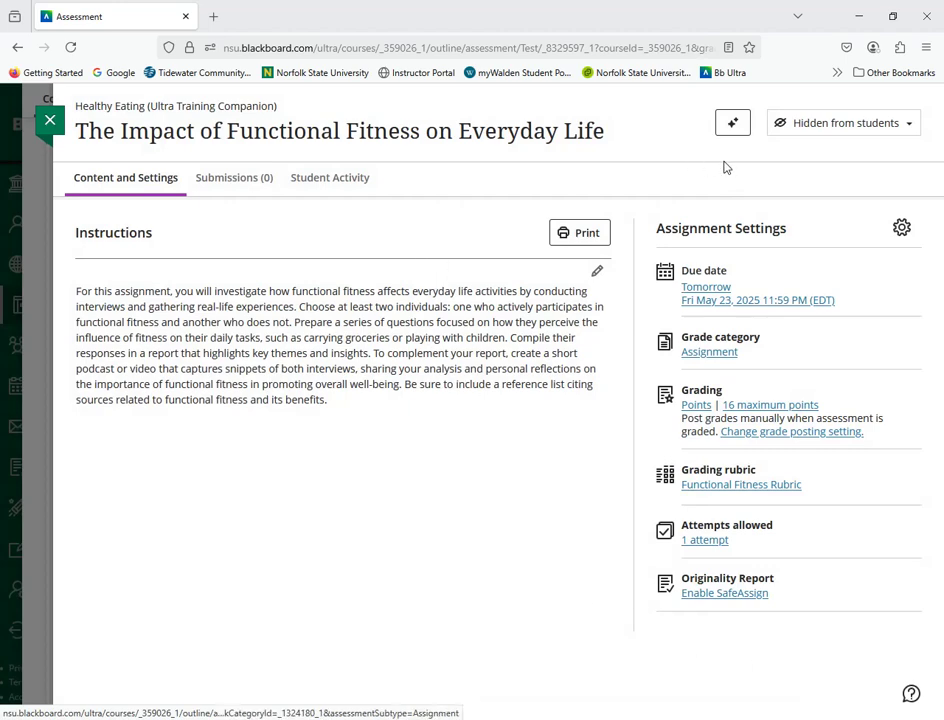
Step: Make the assignment "The Impact of Functional Fitness on Everyday Life" visible to students and return to the course content
{"action": "left_click", "coordinate": [822, 124]}
{"action": "left_click", "coordinate": [816, 152]}
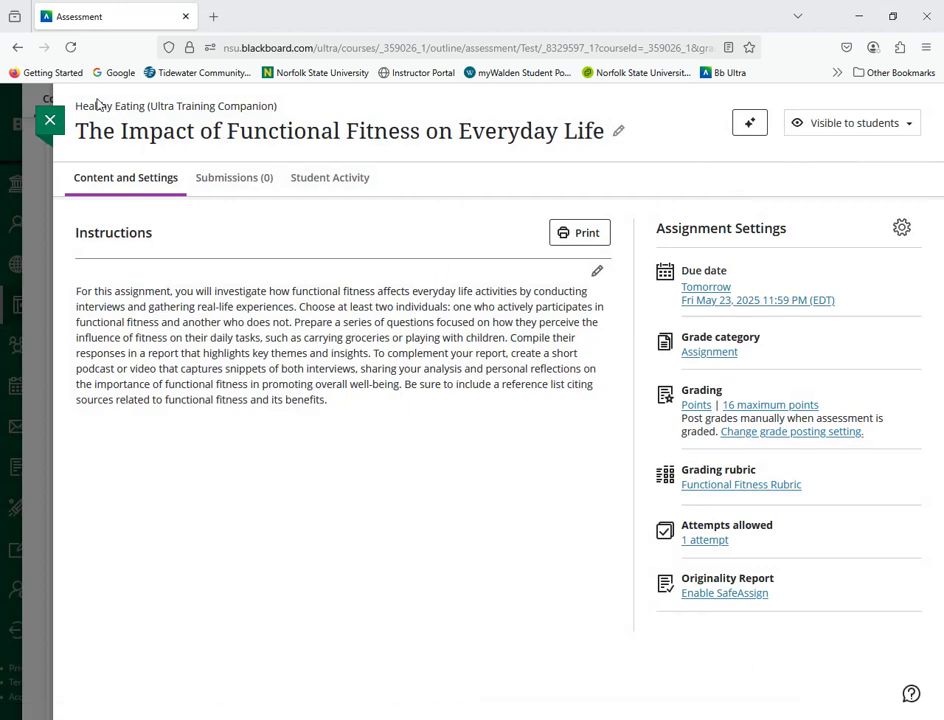
{"action": "left_click", "coordinate": [46, 118]}
Step: Review the readings, presentations and video in the Instructional Materials document of the Creating a Personalized Exercise Plan module
{"action": "scroll", "coordinate": [336, 430], "scroll_direction": "down", "scroll_amount": 2}
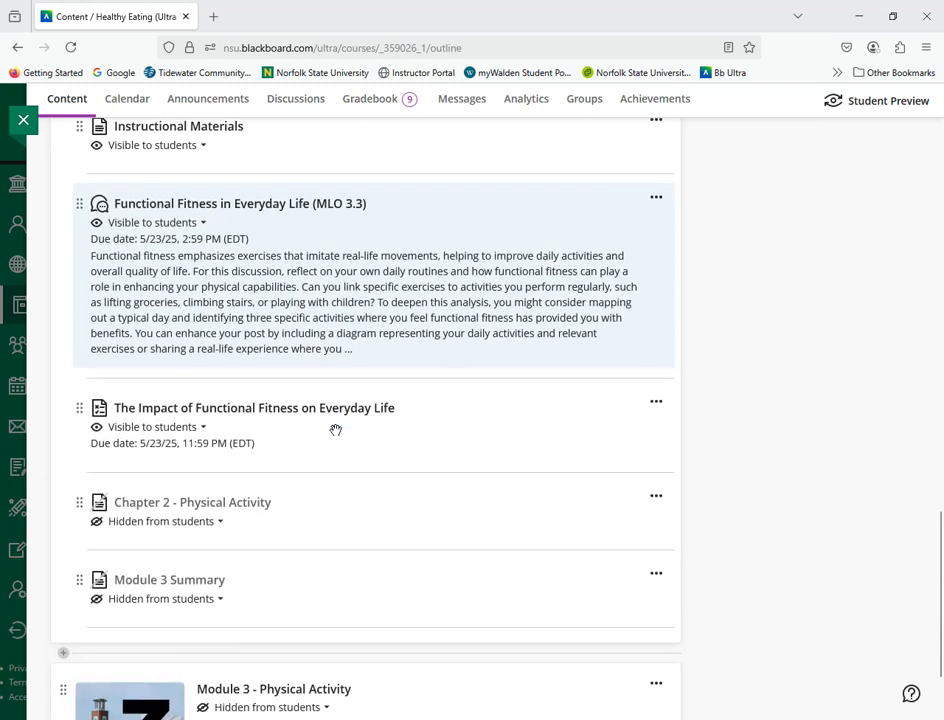
{"action": "scroll", "coordinate": [347, 426], "scroll_direction": "down", "scroll_amount": 2}
{"action": "scroll", "coordinate": [300, 400], "scroll_direction": "up", "scroll_amount": 5}
{"action": "left_click", "coordinate": [181, 437]}
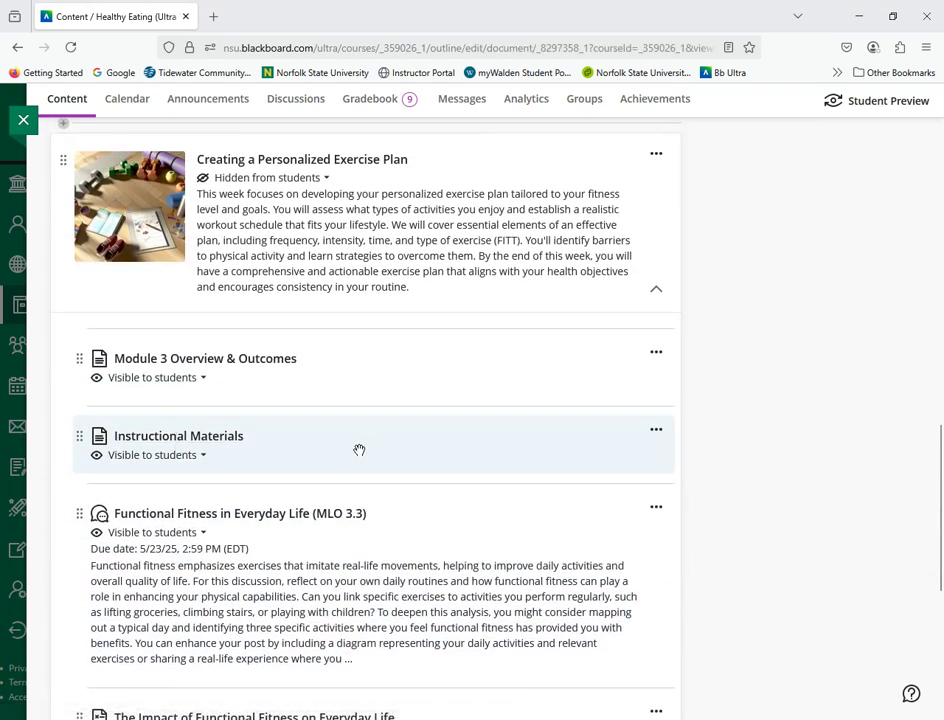
{"action": "scroll", "coordinate": [352, 442], "scroll_direction": "down", "scroll_amount": 1}
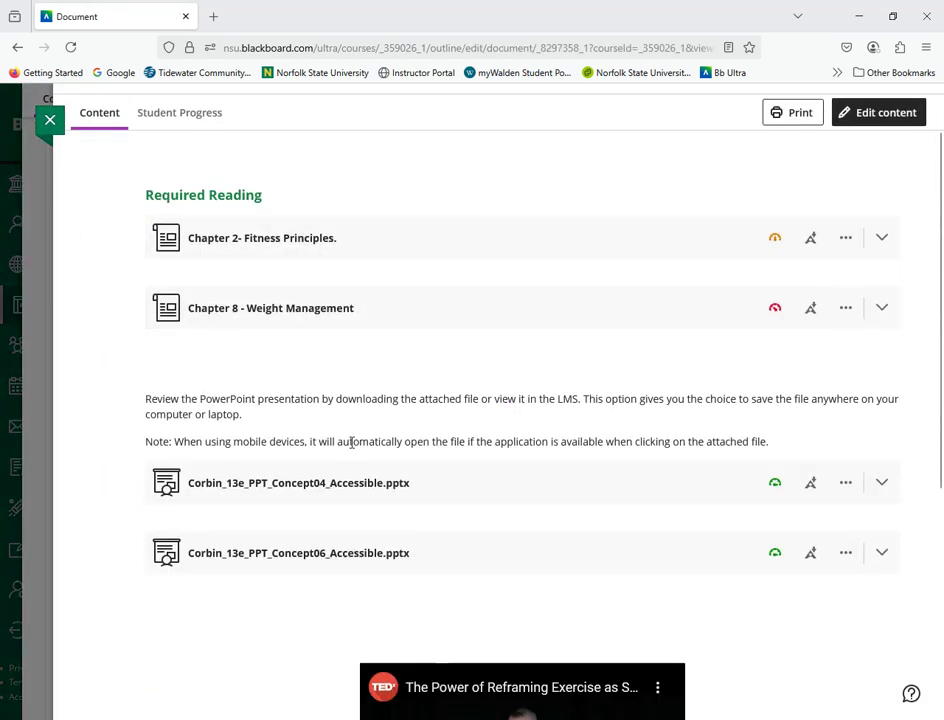
{"action": "scroll", "coordinate": [352, 442], "scroll_direction": "down", "scroll_amount": 4}
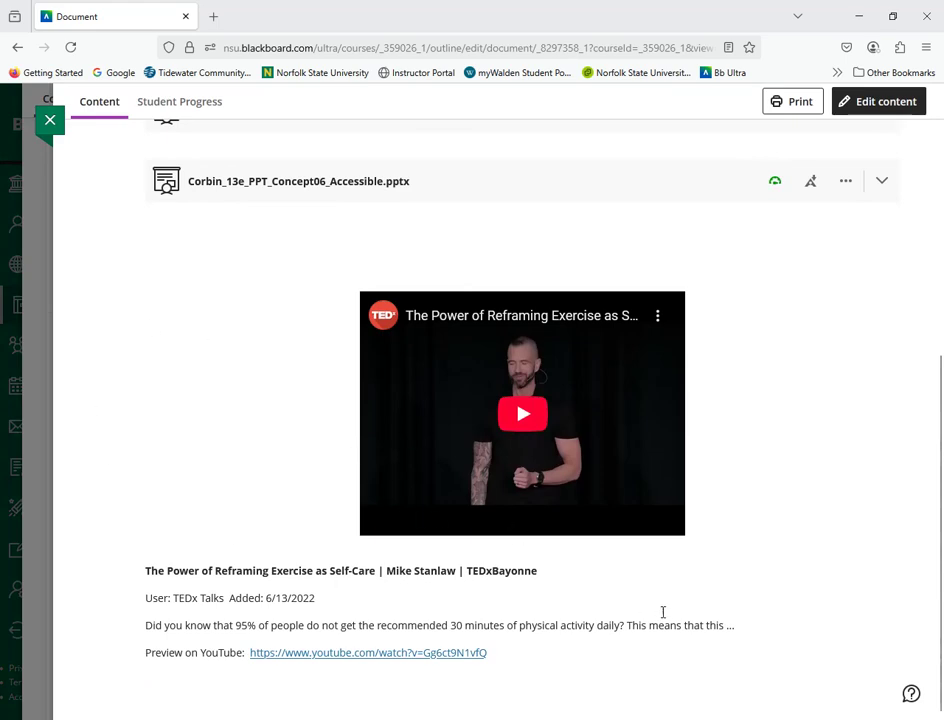
{"action": "left_click", "coordinate": [51, 121]}
Step: Read through the Chapter 2 - Physical Activity document and close it
{"action": "scroll", "coordinate": [270, 421], "scroll_direction": "down", "scroll_amount": 4}
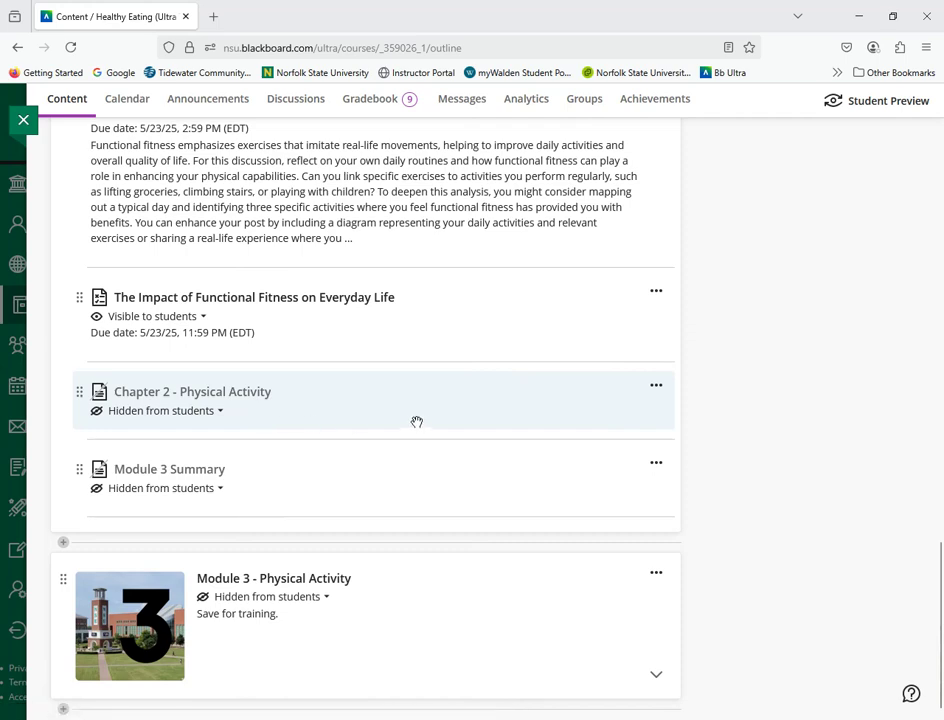
{"action": "left_click", "coordinate": [214, 394]}
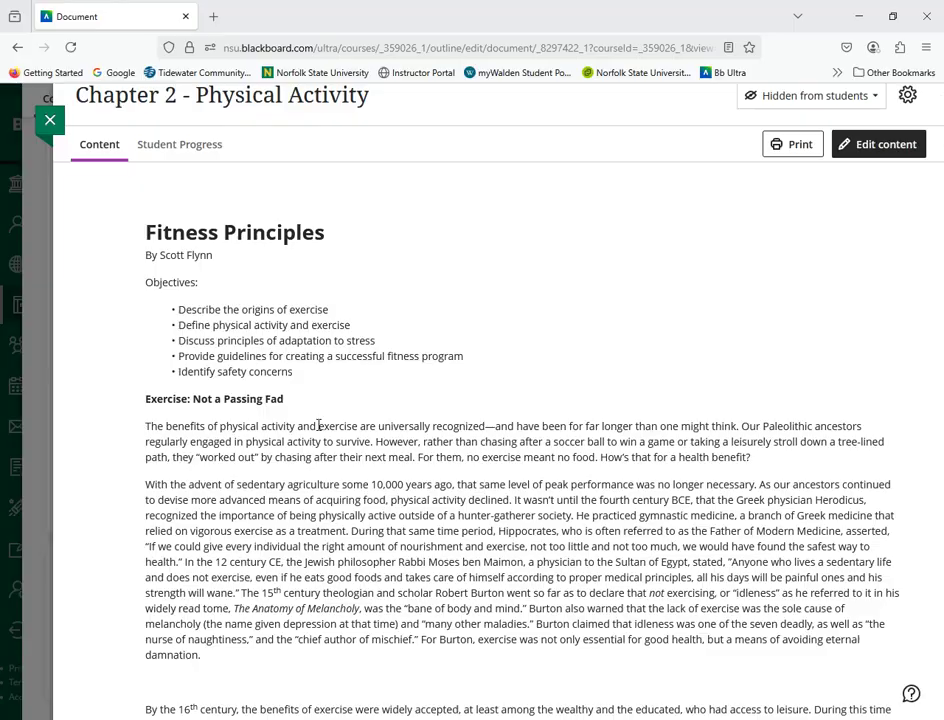
{"action": "scroll", "coordinate": [421, 437], "scroll_direction": "down", "scroll_amount": 15}
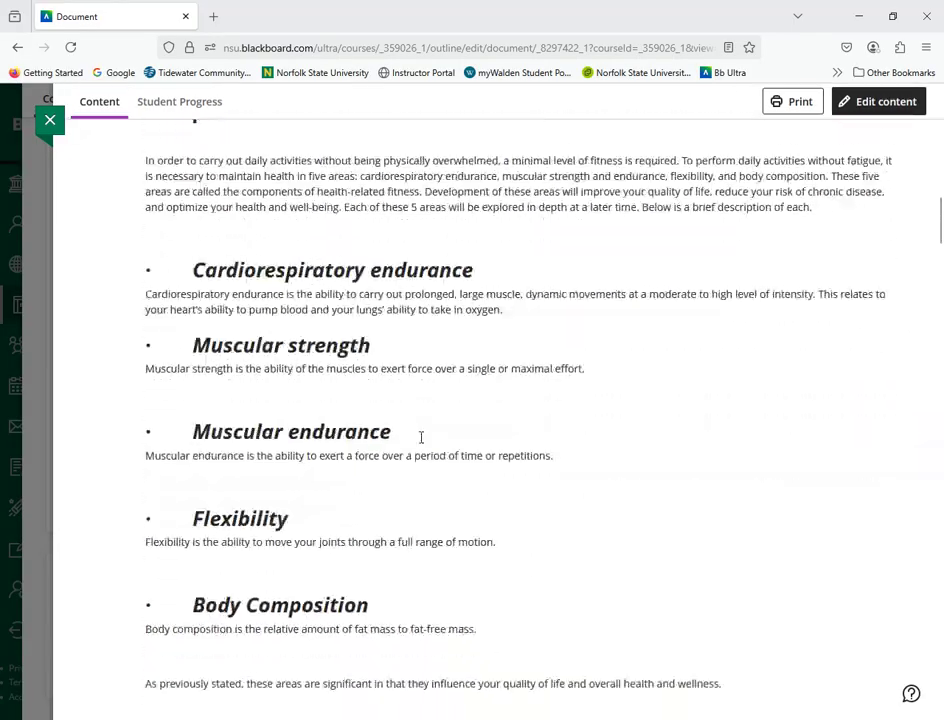
{"action": "scroll", "coordinate": [421, 437], "scroll_direction": "down", "scroll_amount": 20}
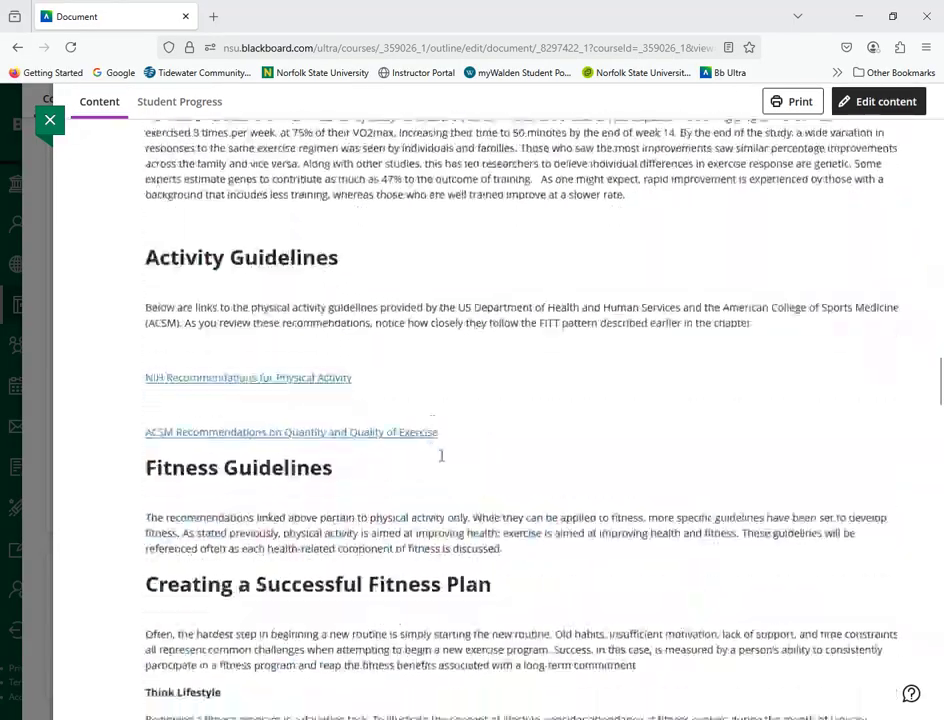
{"action": "scroll", "coordinate": [416, 353], "scroll_direction": "down", "scroll_amount": 5}
{"action": "scroll", "coordinate": [489, 500], "scroll_direction": "up", "scroll_amount": 20}
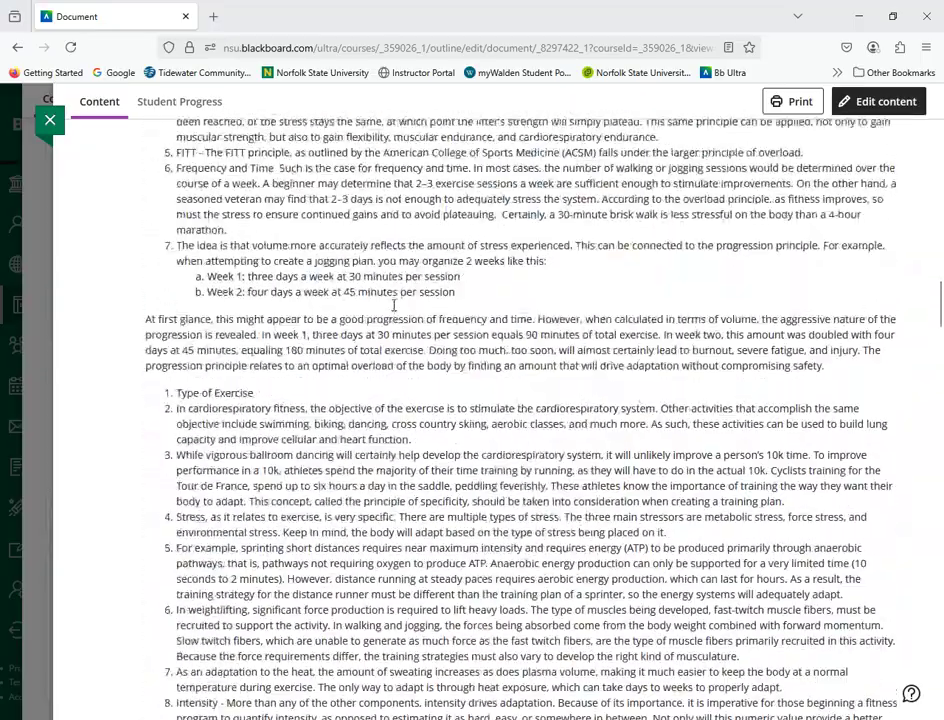
{"action": "scroll", "coordinate": [405, 305], "scroll_direction": "up", "scroll_amount": 10}
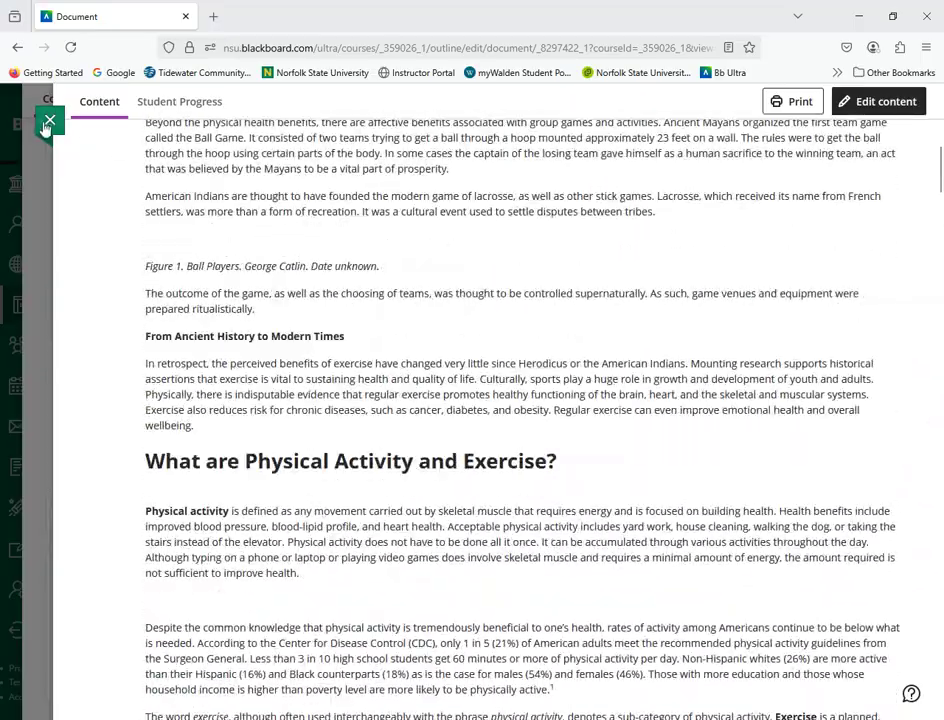
{"action": "left_click", "coordinate": [48, 120]}
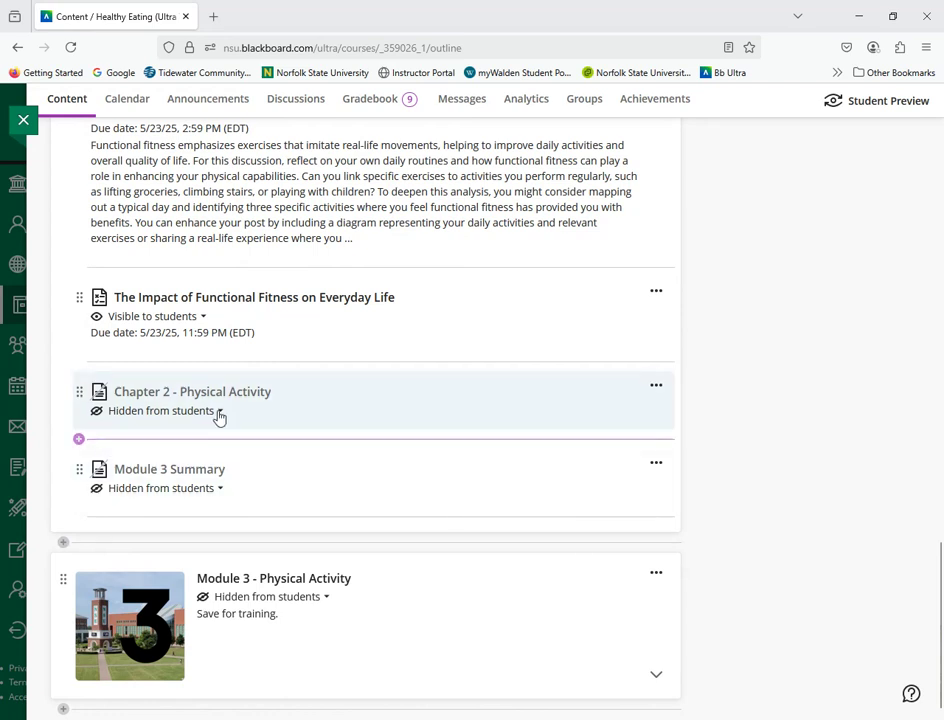
Step: Create a new test directly below the Chapter 2 - Physical Activity document
{"action": "left_click", "coordinate": [79, 440]}
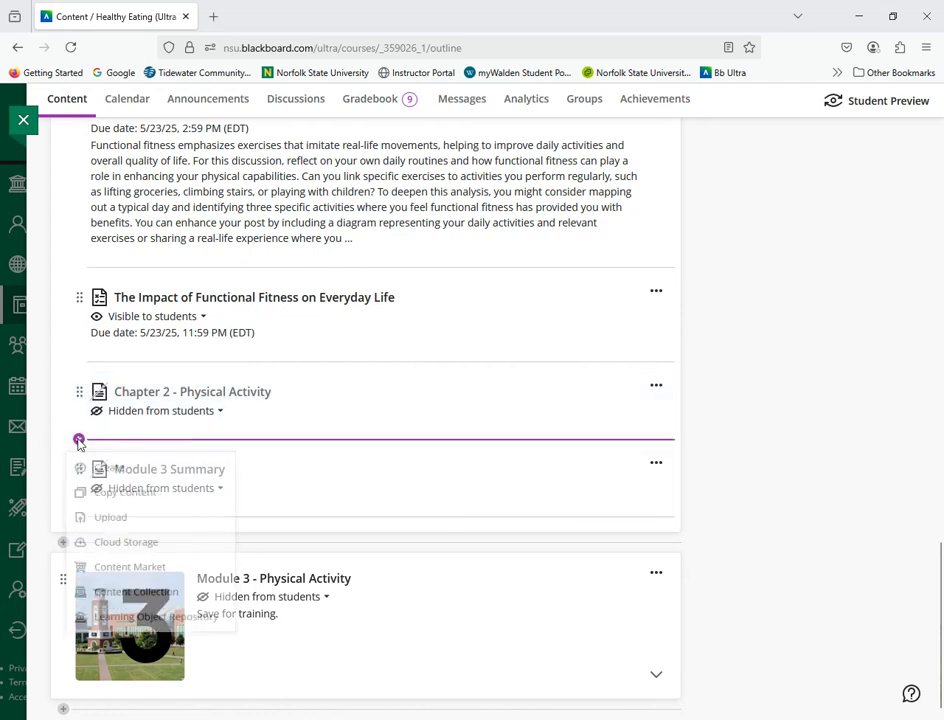
{"action": "left_click", "coordinate": [103, 477]}
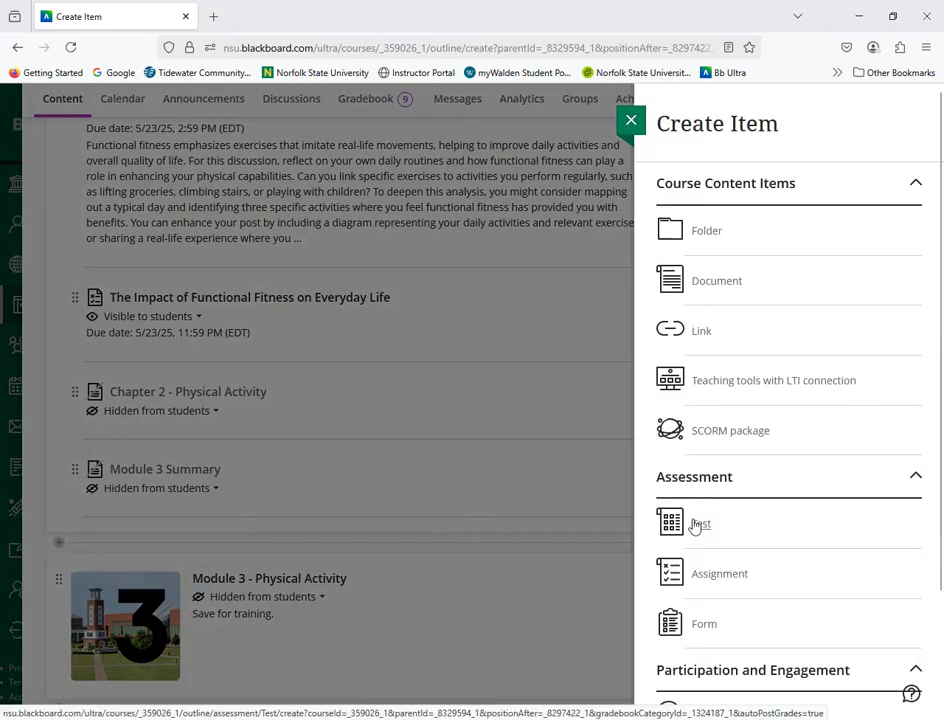
{"action": "left_click", "coordinate": [728, 539]}
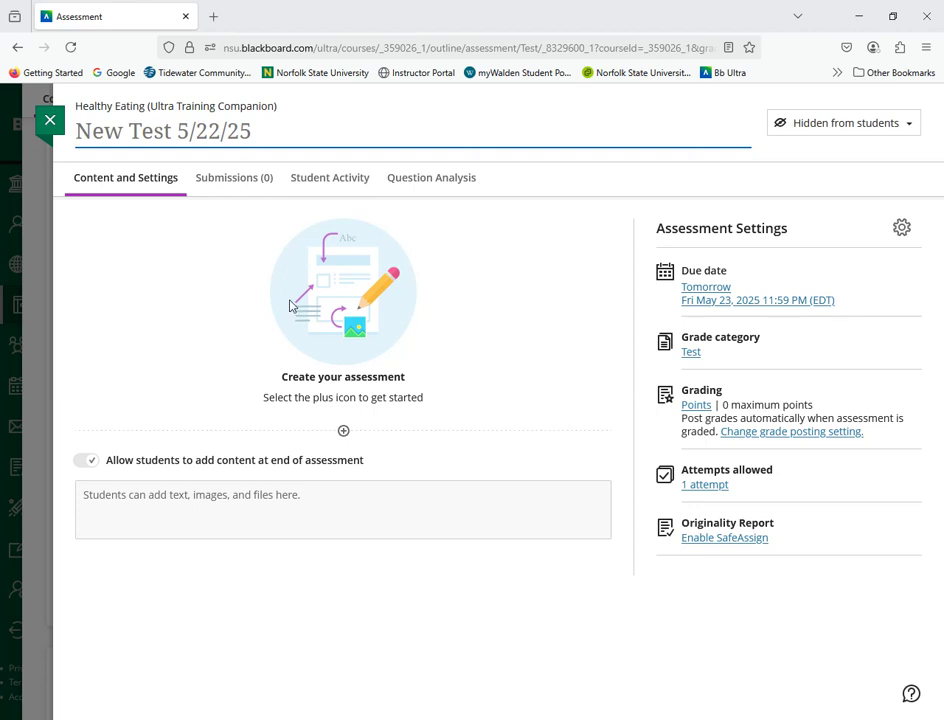
Step: Start auto-generating test questions with Chapter 2 - Physical Activity from the Creating a Personalized Exercise Plan module as the source item
{"action": "left_click", "coordinate": [343, 432]}
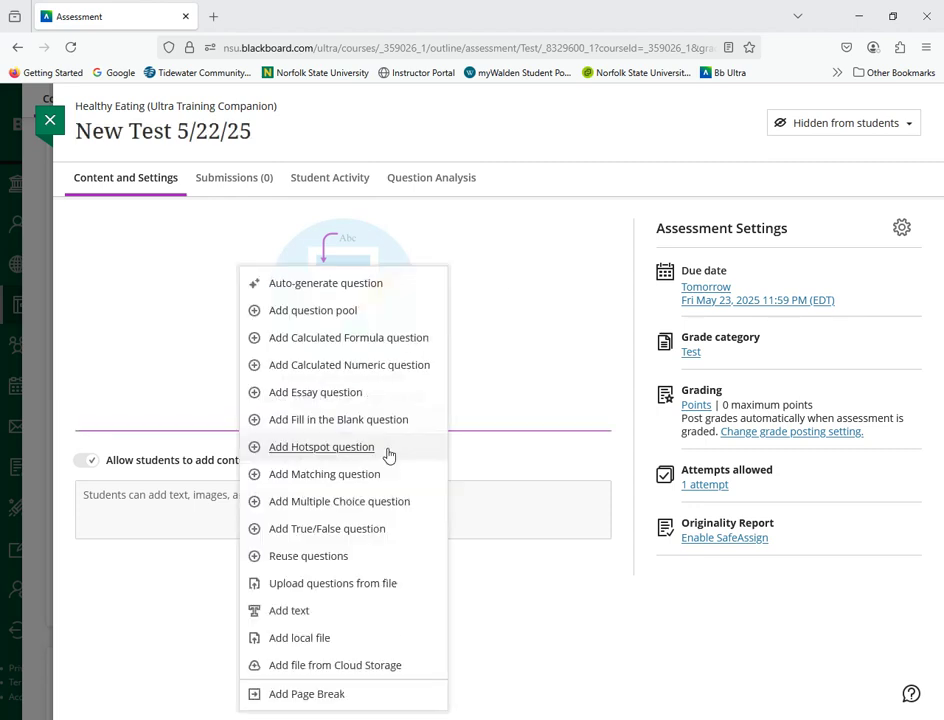
{"action": "left_click", "coordinate": [300, 287]}
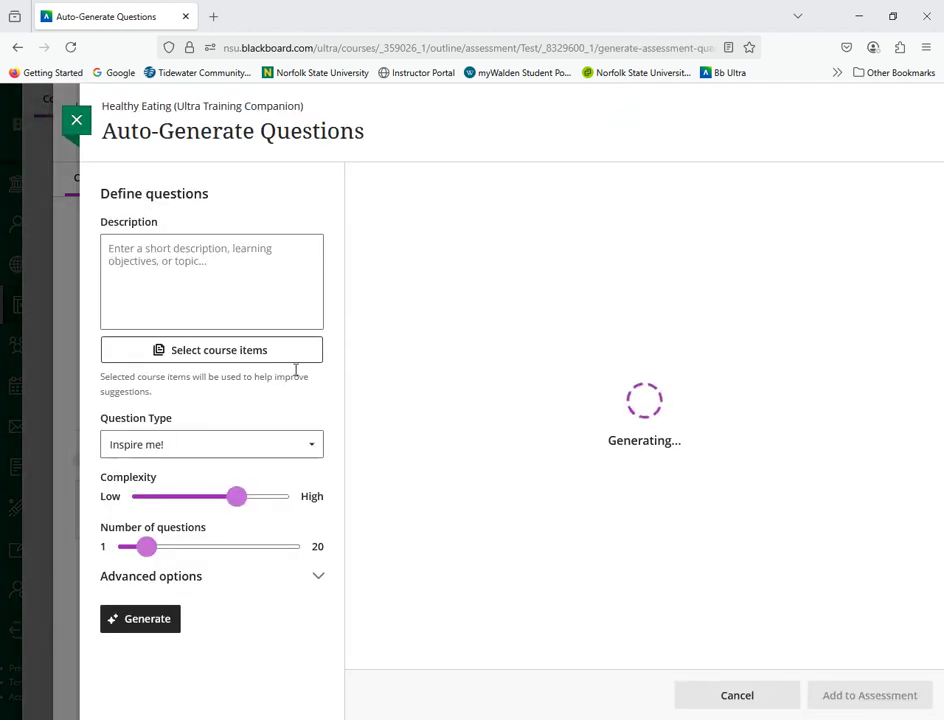
{"action": "left_click", "coordinate": [213, 362]}
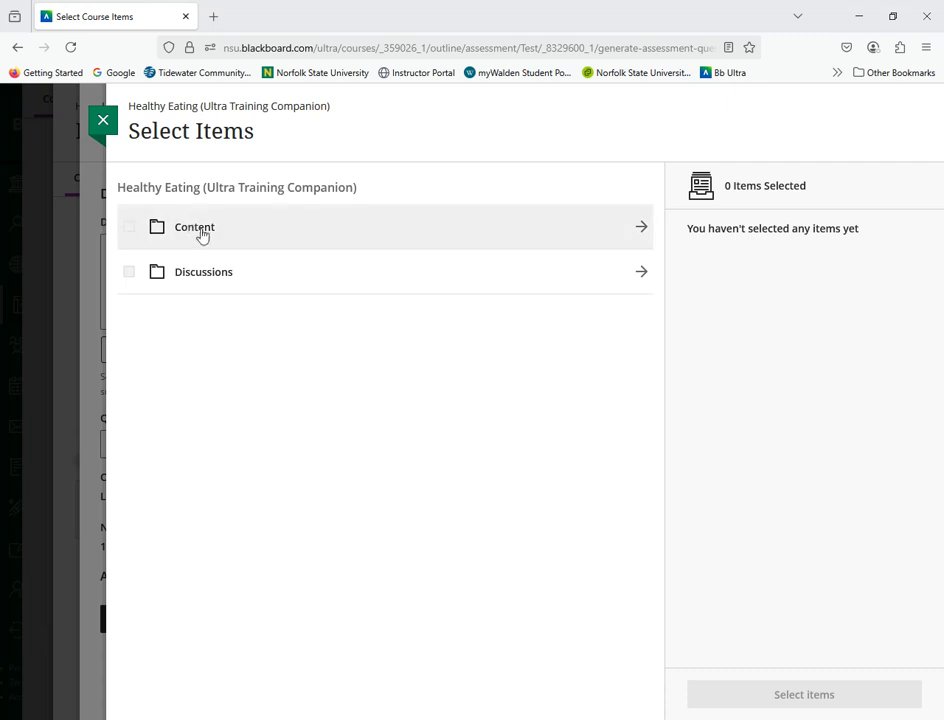
{"action": "left_click", "coordinate": [202, 232]}
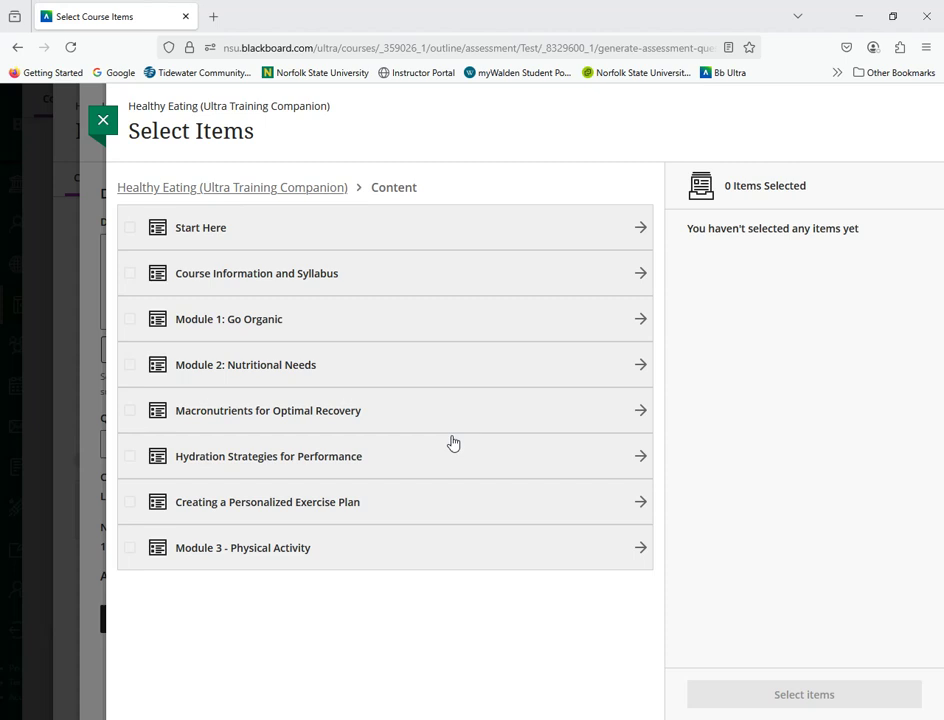
{"action": "left_click", "coordinate": [284, 507]}
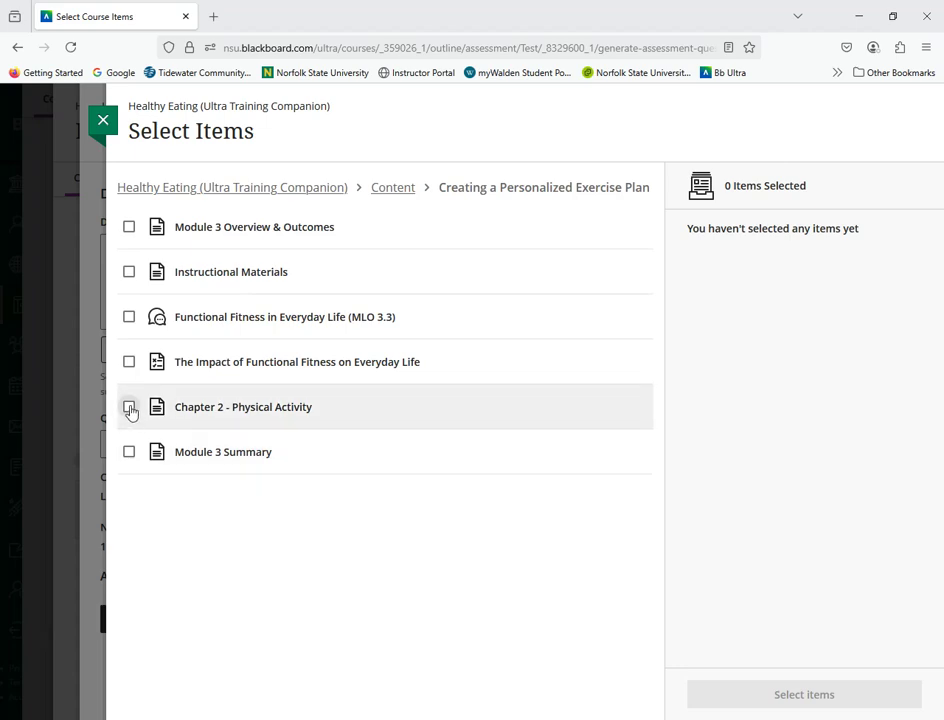
{"action": "left_click", "coordinate": [129, 407]}
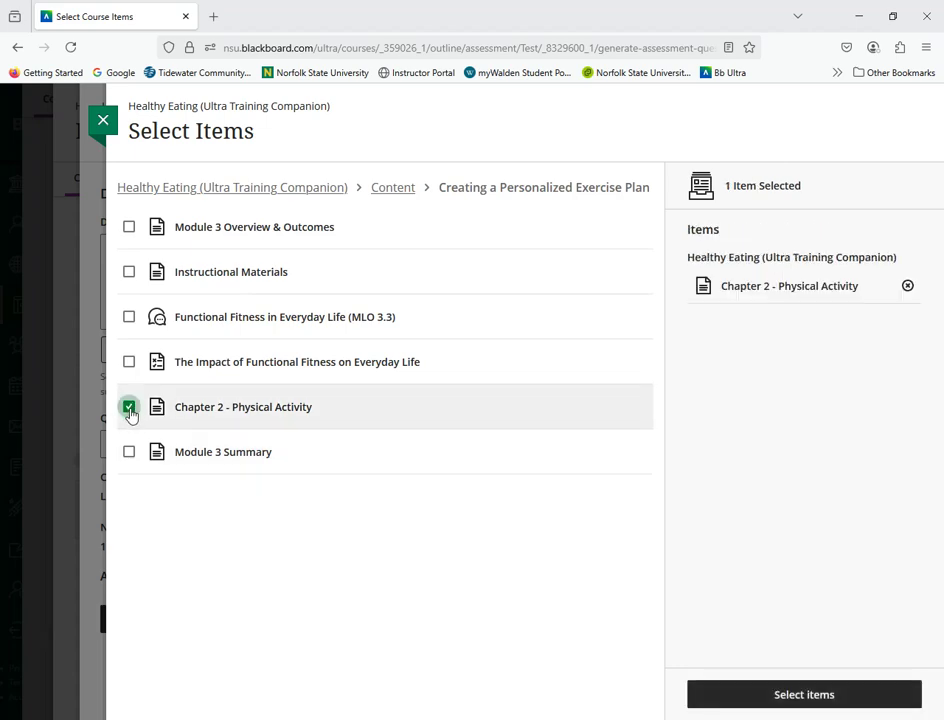
{"action": "left_click", "coordinate": [819, 696]}
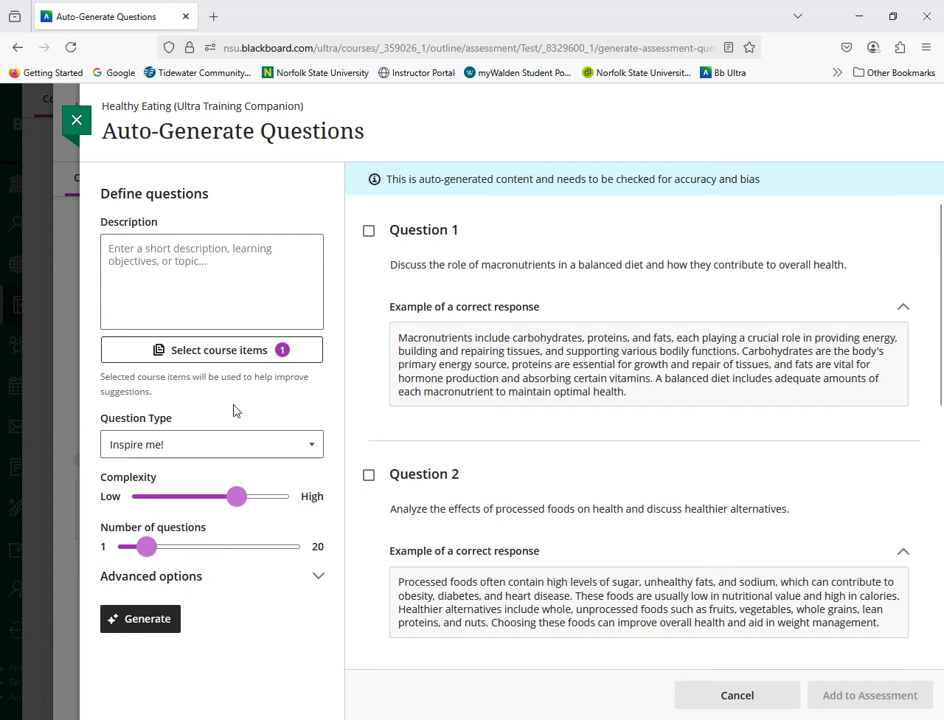
Step: Generate 10 multiple choice questions from the selected course item
{"action": "left_click", "coordinate": [172, 448]}
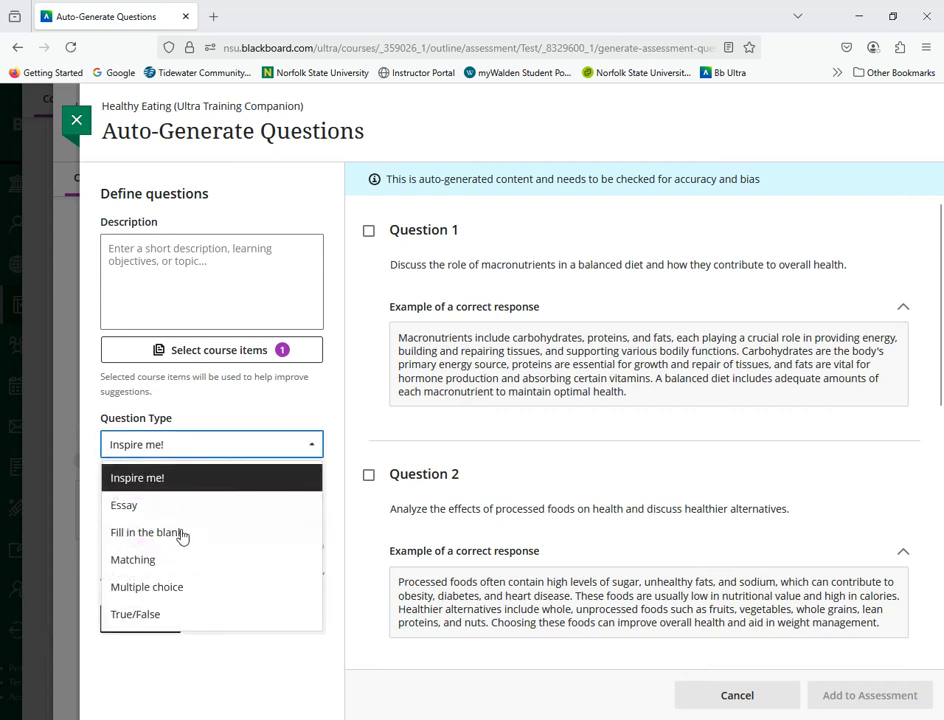
{"action": "left_click", "coordinate": [172, 590]}
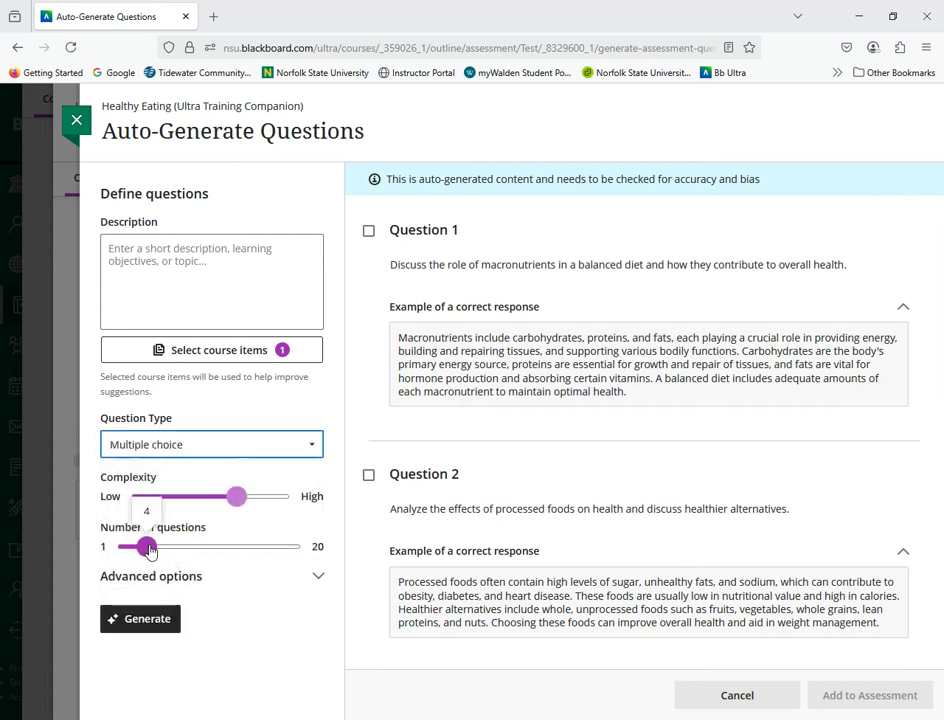
{"action": "left_click_drag", "start_coordinate": [187, 549], "coordinate": [204, 548]}
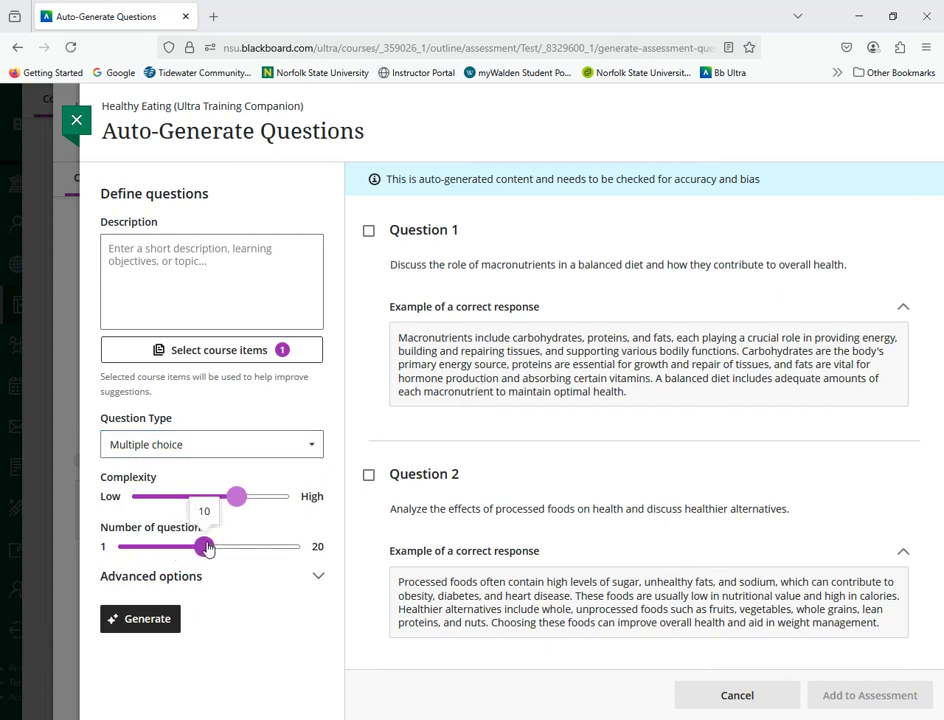
{"action": "left_click", "coordinate": [152, 619]}
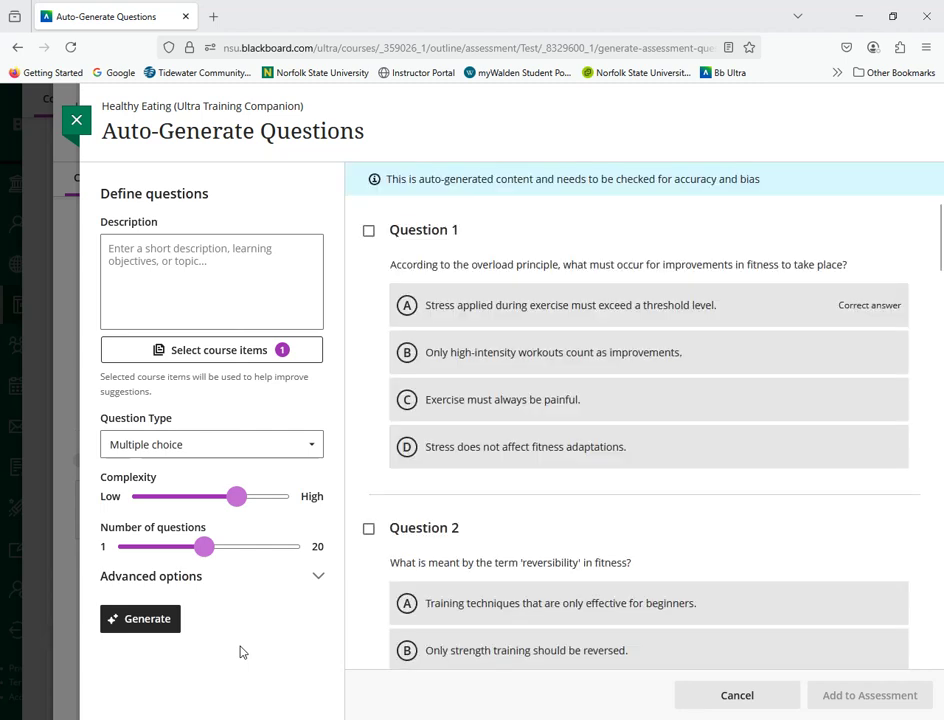
Step: Select all ten generated multiple choice questions and add them to the assessment
{"action": "left_click", "coordinate": [369, 232]}
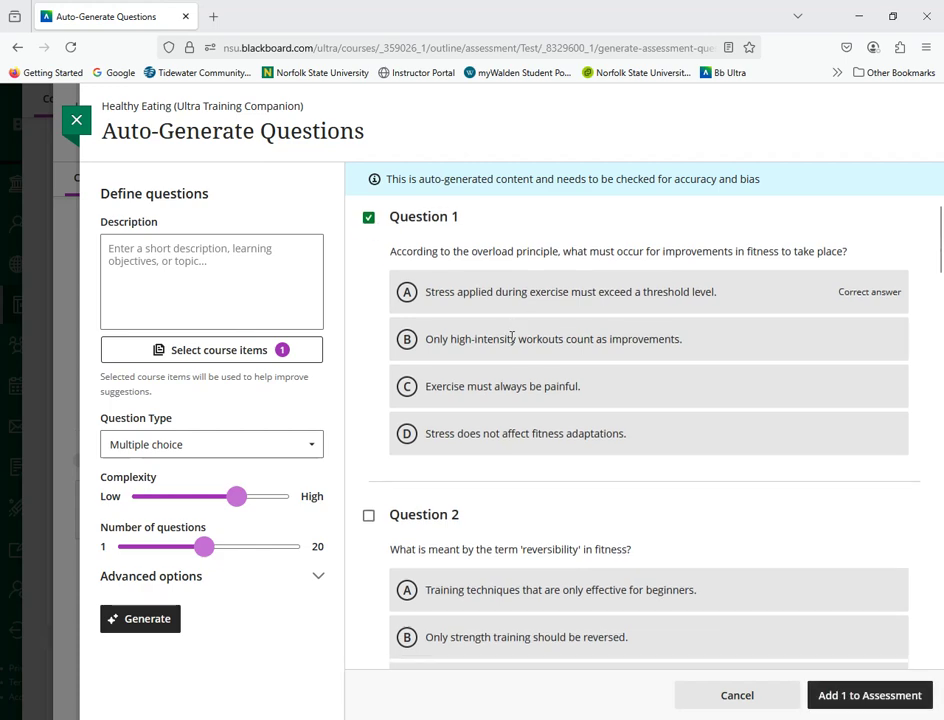
{"action": "scroll", "coordinate": [385, 300], "scroll_direction": "down", "scroll_amount": 3}
{"action": "left_click", "coordinate": [368, 278]}
{"action": "scroll", "coordinate": [388, 415], "scroll_direction": "down", "scroll_amount": 2}
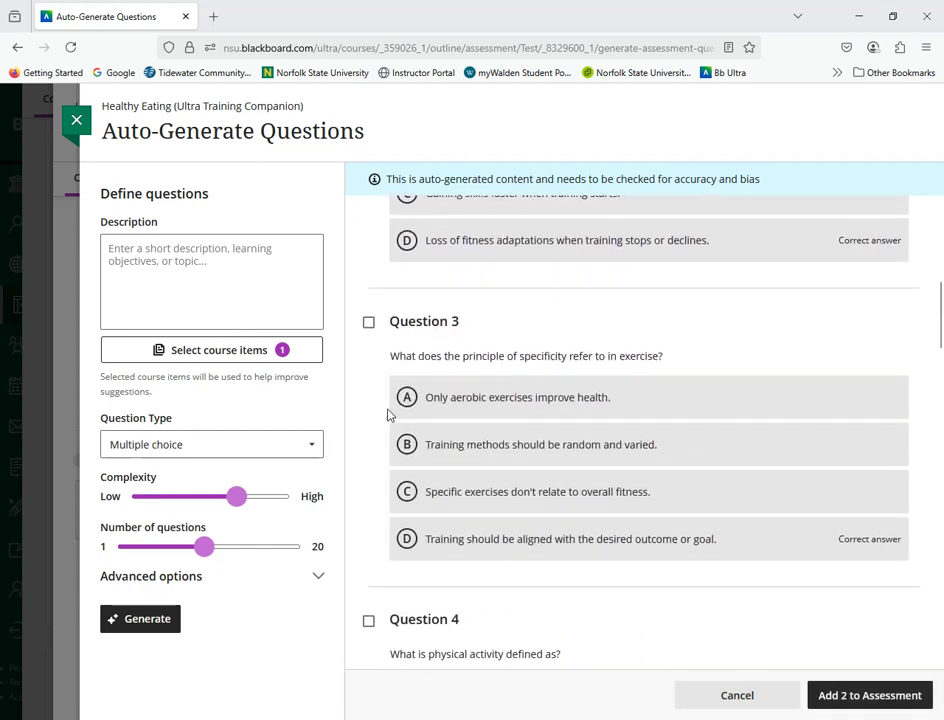
{"action": "left_click", "coordinate": [369, 321]}
{"action": "scroll", "coordinate": [522, 530], "scroll_direction": "down", "scroll_amount": 2}
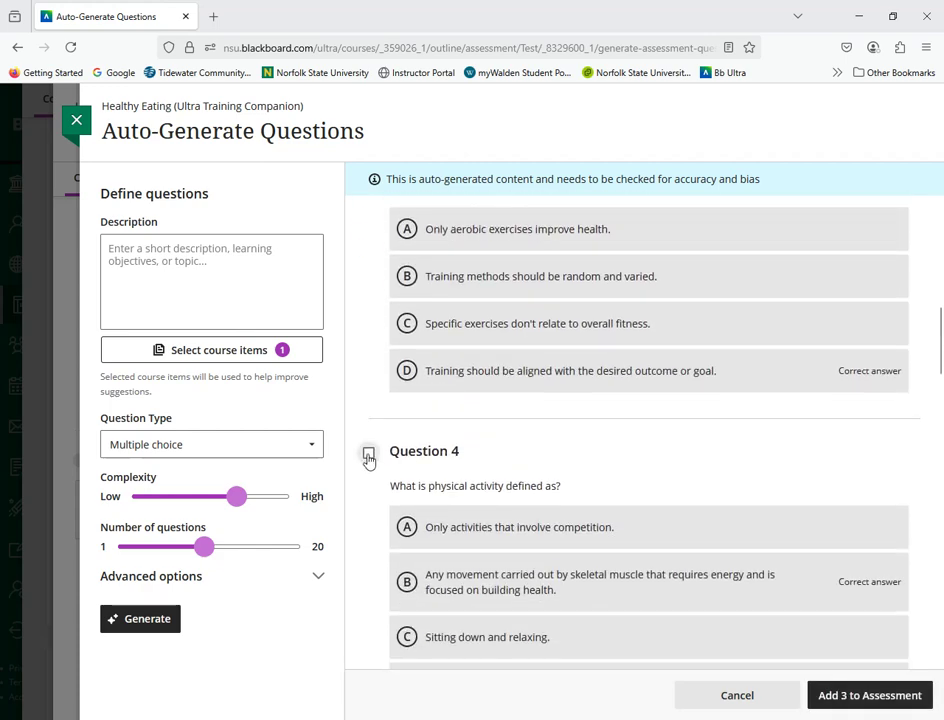
{"action": "left_click", "coordinate": [369, 451]}
{"action": "scroll", "coordinate": [535, 483], "scroll_direction": "down", "scroll_amount": 3}
{"action": "left_click", "coordinate": [368, 430]}
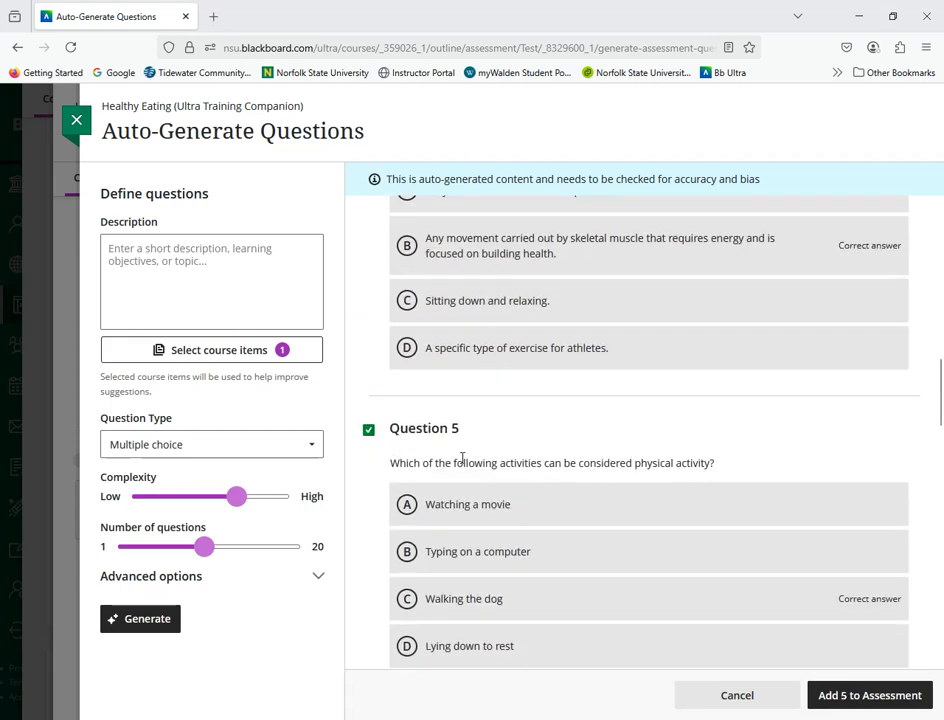
{"action": "scroll", "coordinate": [463, 460], "scroll_direction": "down", "scroll_amount": 3}
{"action": "left_click", "coordinate": [369, 392]}
{"action": "scroll", "coordinate": [370, 430], "scroll_direction": "down", "scroll_amount": 3}
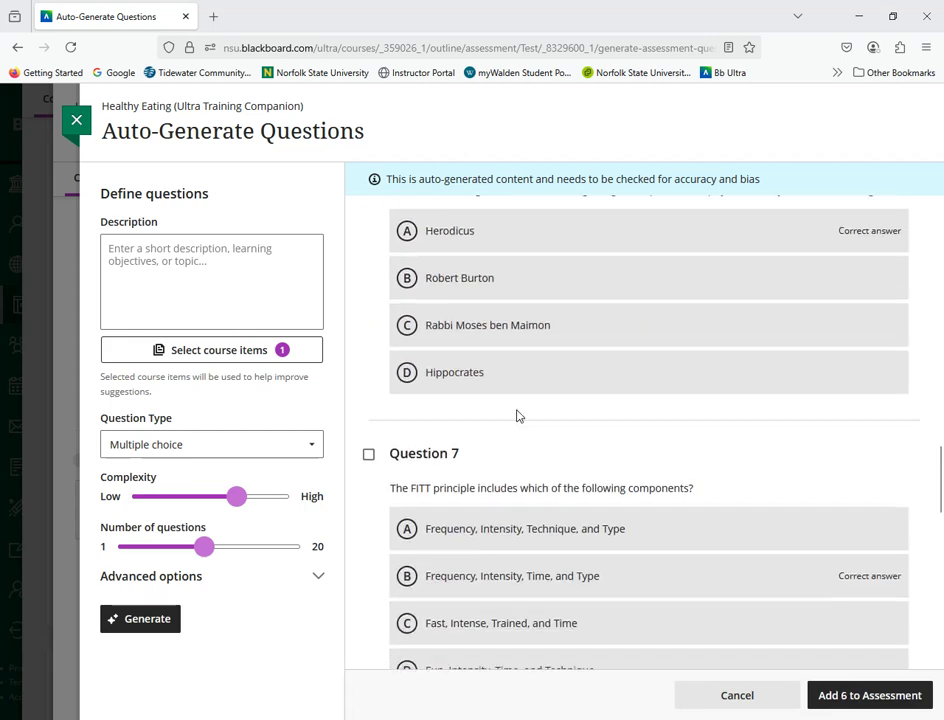
{"action": "left_click", "coordinate": [369, 436]}
{"action": "scroll", "coordinate": [392, 483], "scroll_direction": "down", "scroll_amount": 3}
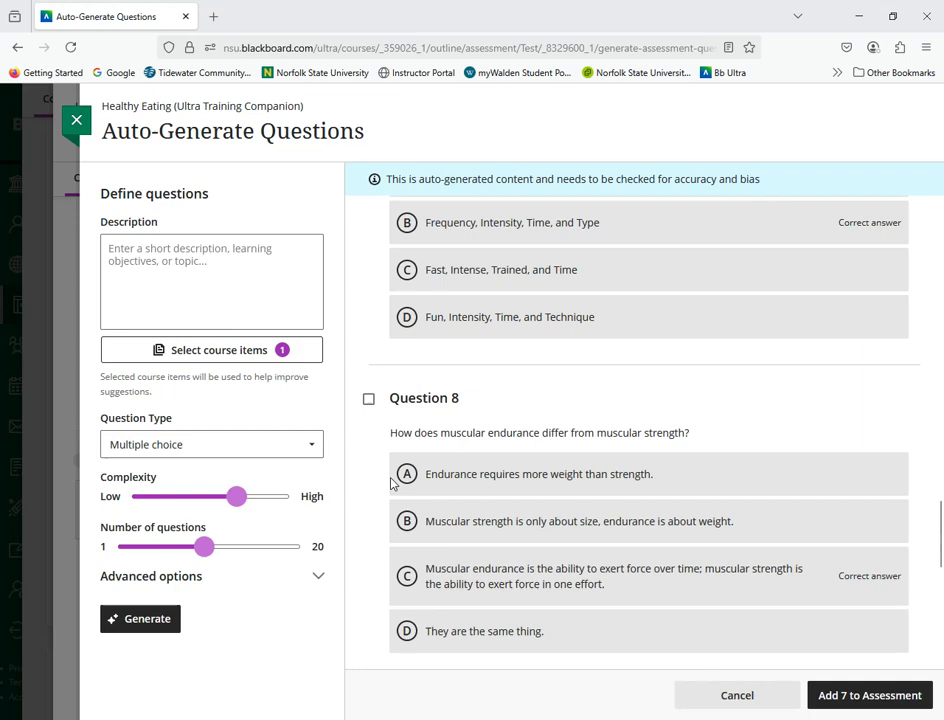
{"action": "left_click", "coordinate": [368, 398]}
{"action": "scroll", "coordinate": [430, 440], "scroll_direction": "down", "scroll_amount": 3}
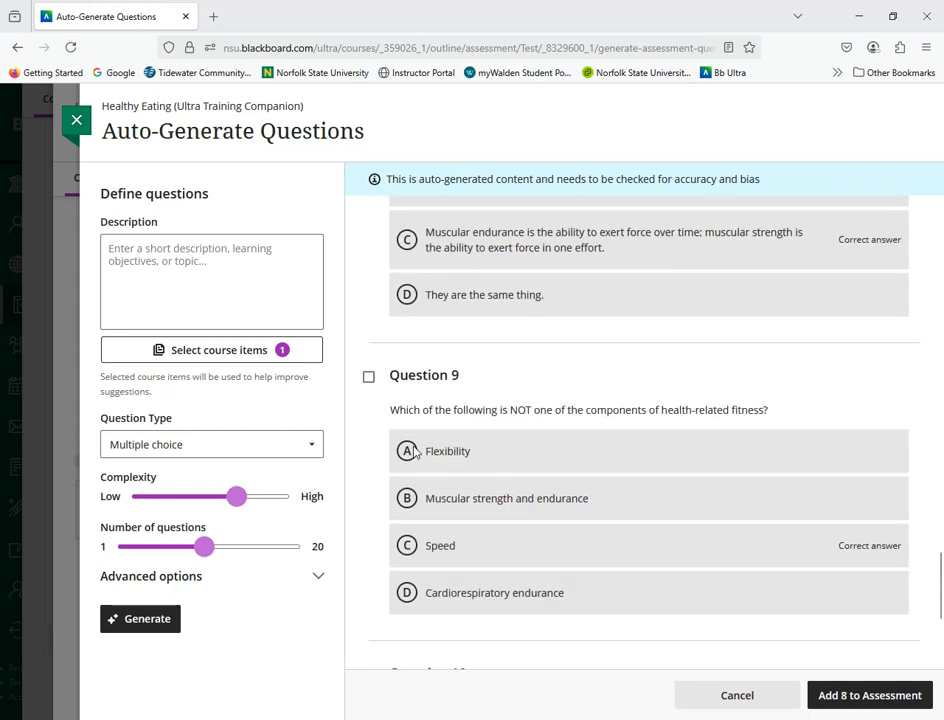
{"action": "left_click", "coordinate": [369, 378]}
{"action": "scroll", "coordinate": [392, 392], "scroll_direction": "down", "scroll_amount": 3}
{"action": "left_click", "coordinate": [369, 405]}
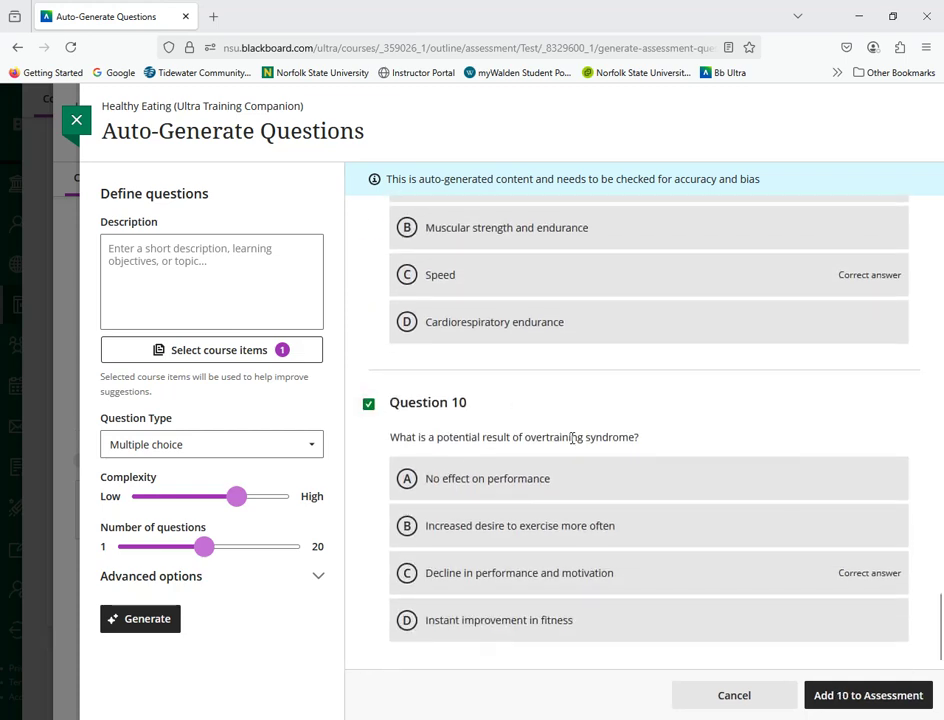
{"action": "left_click", "coordinate": [870, 705]}
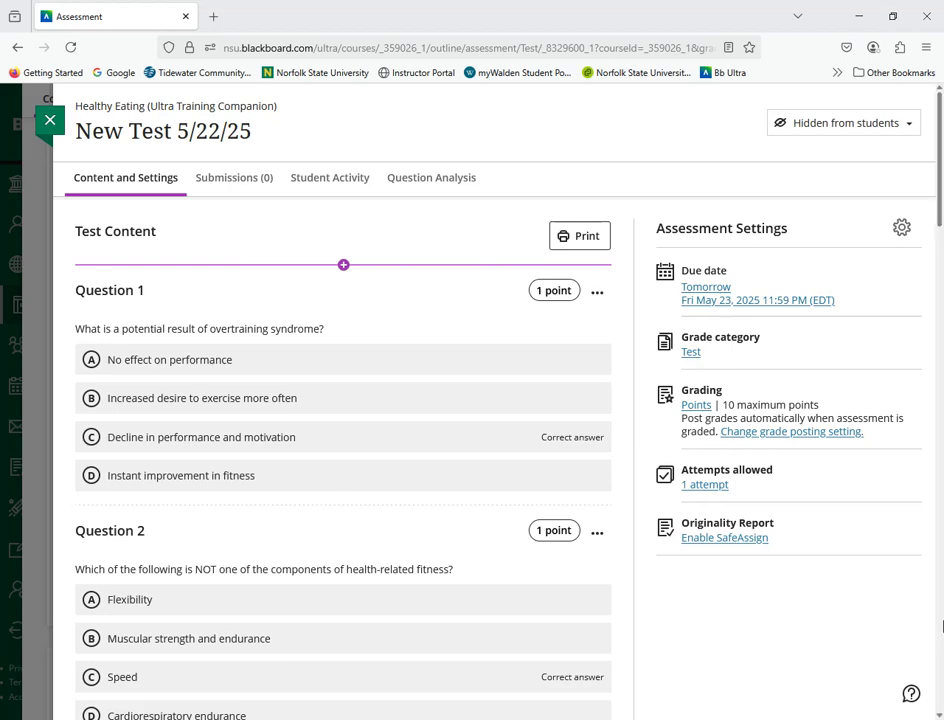
Step: Rename the new test as Reading Quiz for Chapter 2
{"action": "scroll", "coordinate": [460, 330], "scroll_direction": "down", "scroll_amount": 3}
{"action": "scroll", "coordinate": [420, 360], "scroll_direction": "up", "scroll_amount": 3}
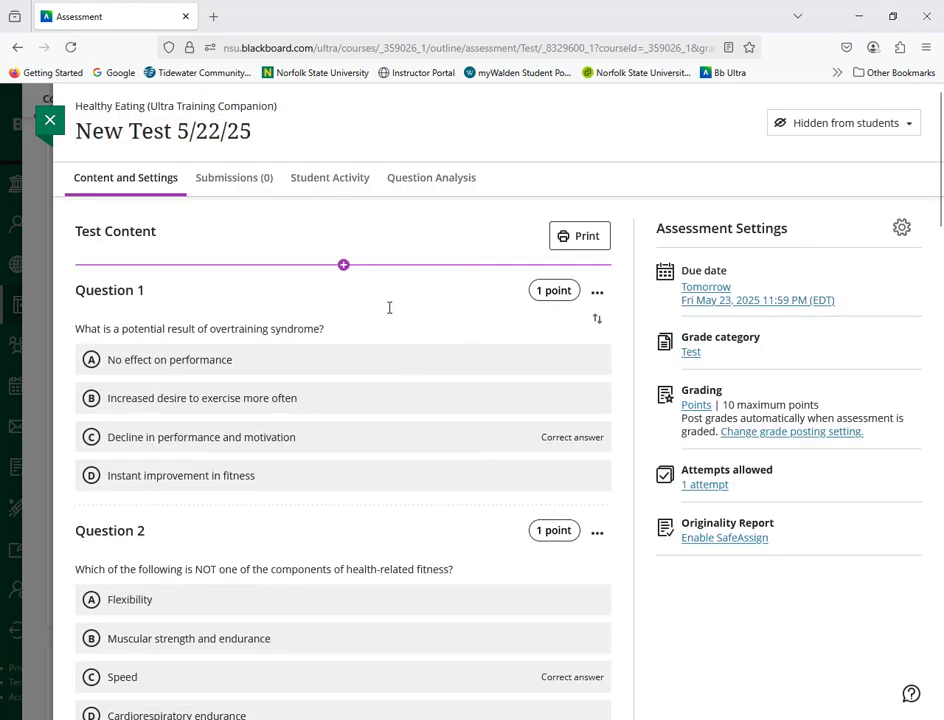
{"action": "left_click", "coordinate": [270, 133]}
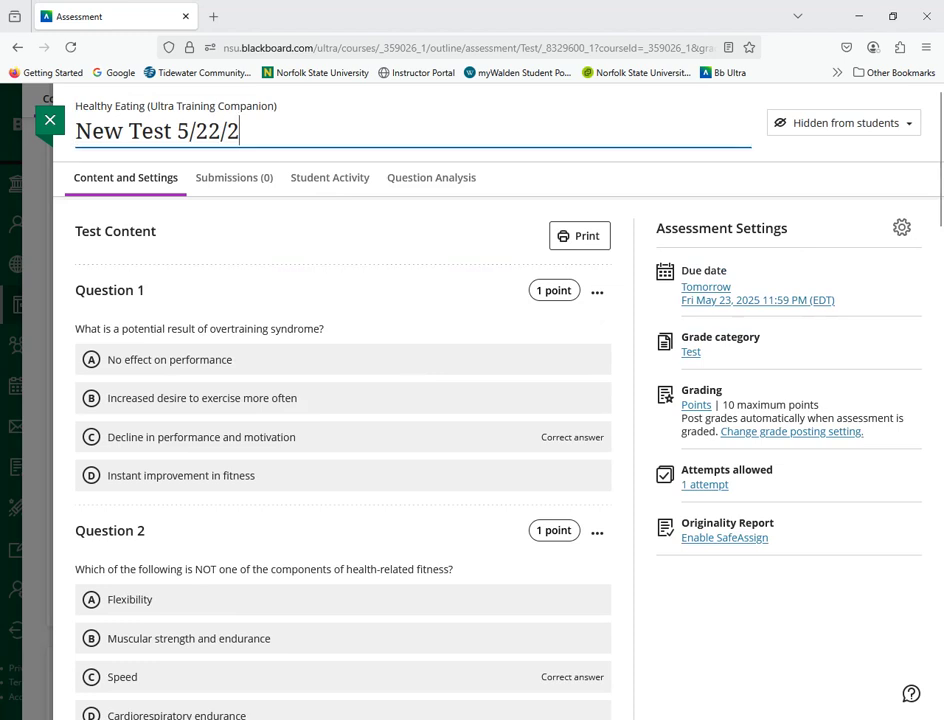
{"action": "key", "text": "BackSpace"}
{"action": "key", "text": "BackSpace"}
{"action": "key", "text": "BackSpace"}
{"action": "key", "text": "BackSpace"}
{"action": "key", "text": "BackSpace"}
{"action": "key", "text": "BackSpace"}
{"action": "key", "text": "BackSpace"}
{"action": "key", "text": "BackSpace"}
{"action": "key", "text": "BackSpace"}
{"action": "key", "text": "BackSpace"}
{"action": "key", "text": "BackSpace"}
{"action": "key", "text": "BackSpace"}
{"action": "key", "text": "BackSpace"}
{"action": "key", "text": "BackSpace"}
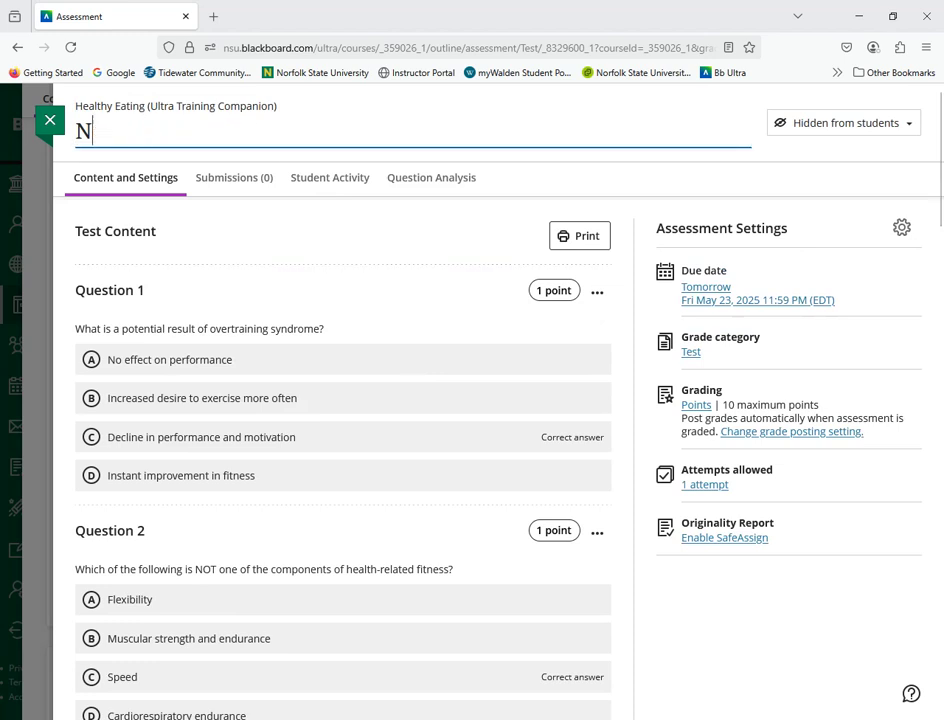
{"action": "type", "text": "Reading"}
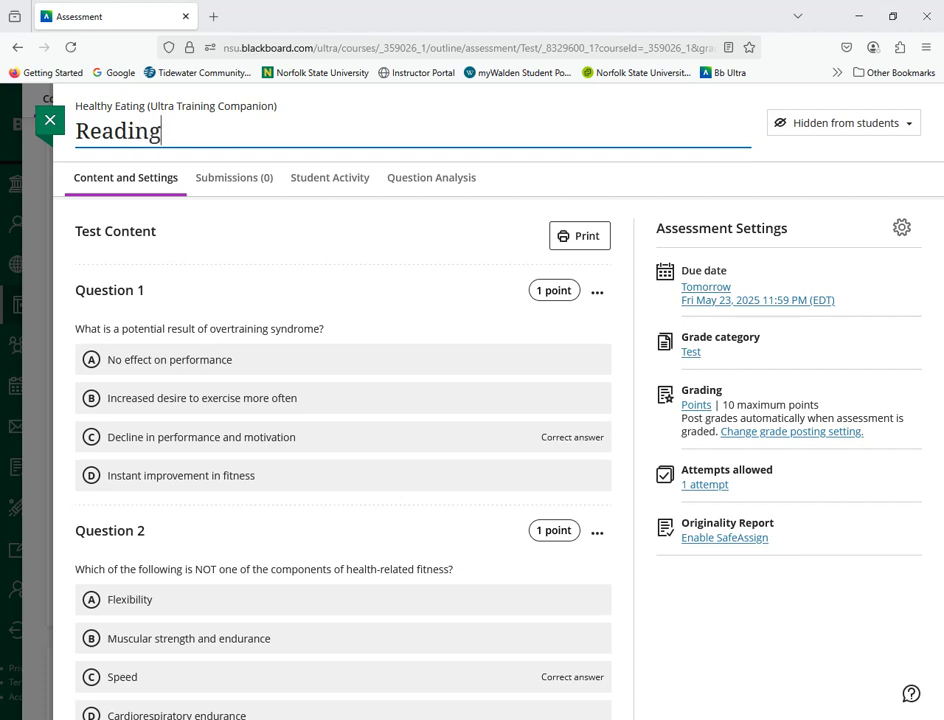
{"action": "type", "text": " Quiz for "}
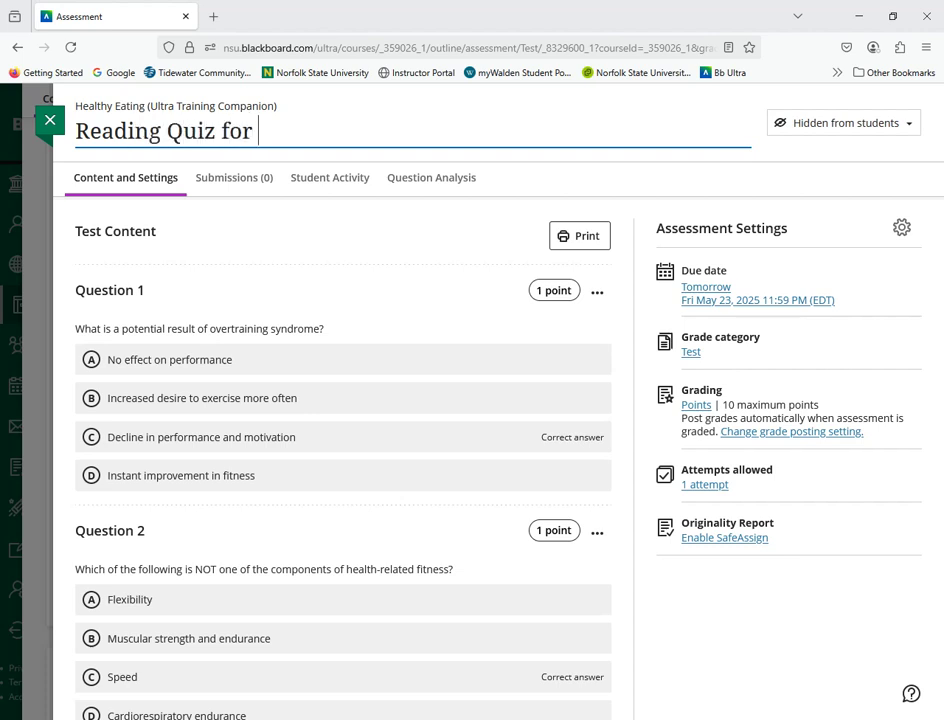
{"action": "type", "text": "Chapter 2"}
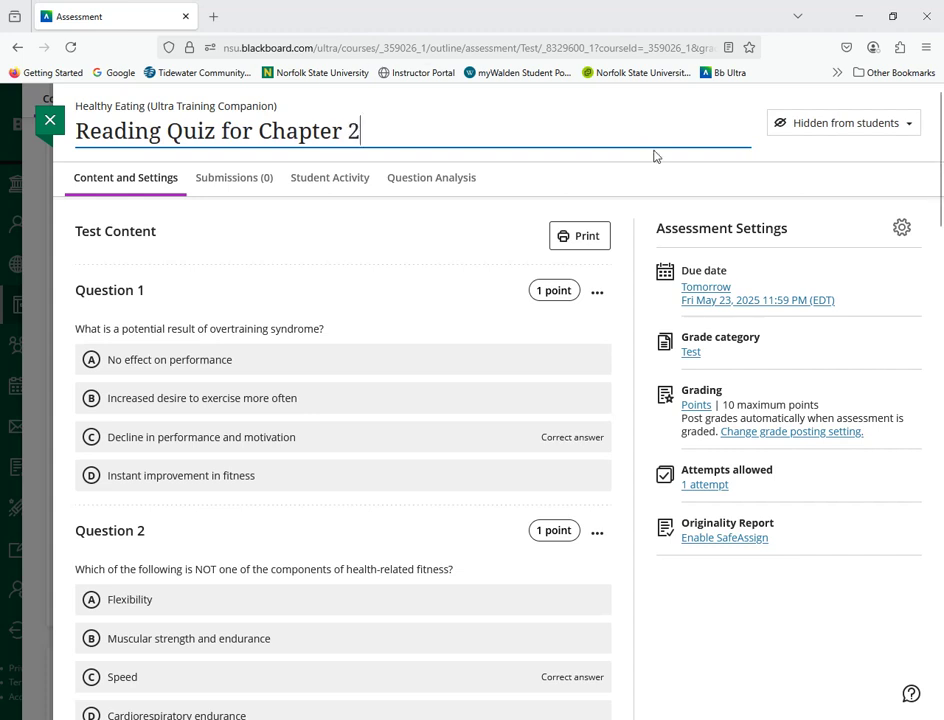
{"action": "left_click", "coordinate": [718, 180]}
Step: Make the Reading Quiz for Chapter 2 visible to students and close the test
{"action": "left_click", "coordinate": [826, 124]}
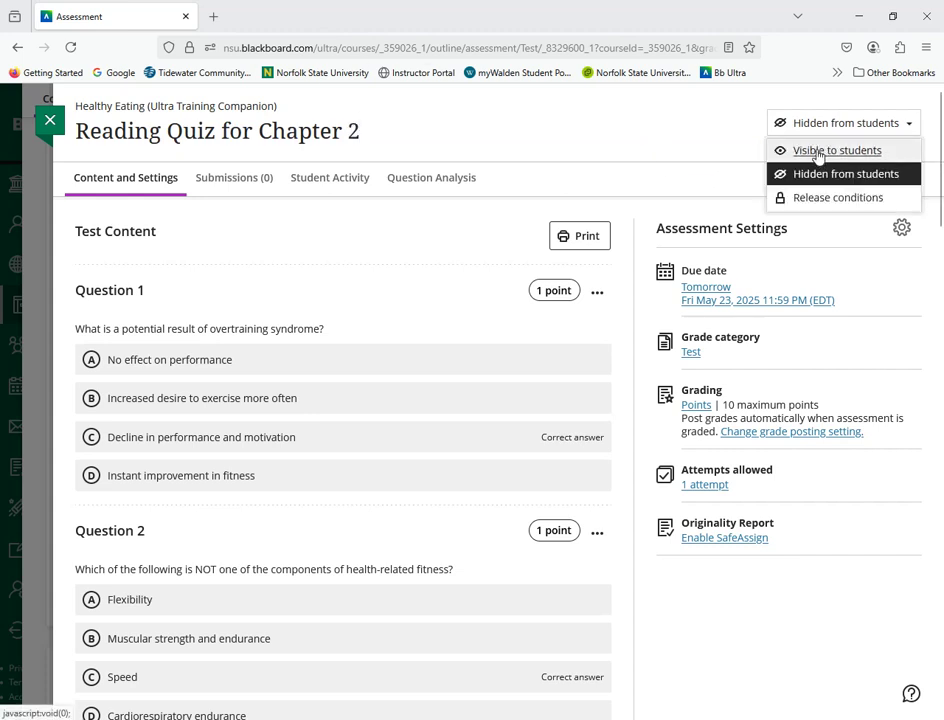
{"action": "left_click", "coordinate": [822, 151]}
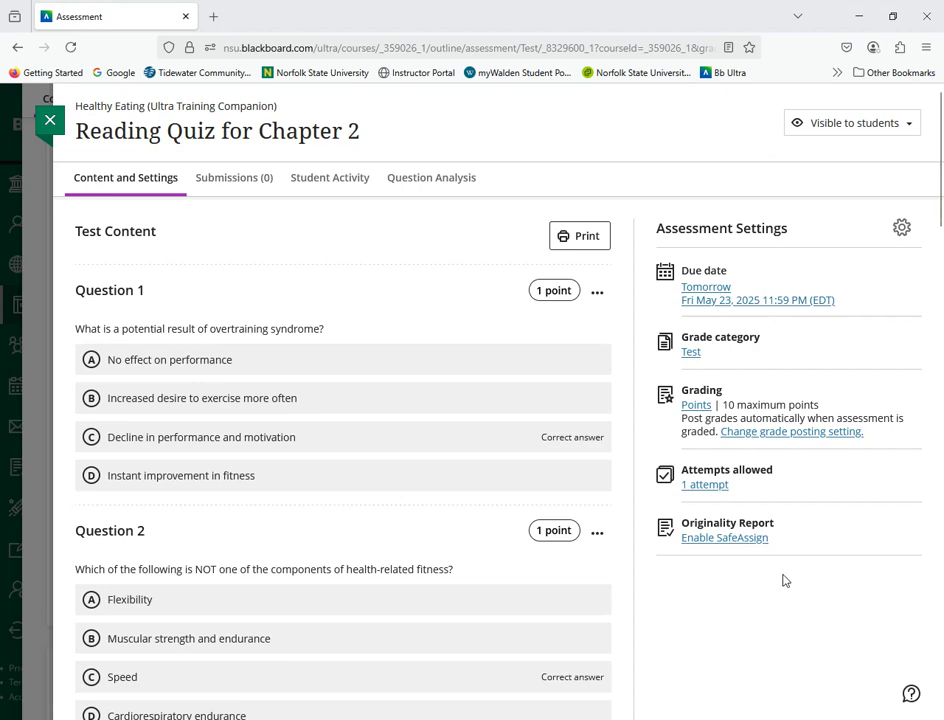
{"action": "scroll", "coordinate": [783, 580], "scroll_direction": "down", "scroll_amount": 5}
{"action": "scroll", "coordinate": [780, 590], "scroll_direction": "up", "scroll_amount": 5}
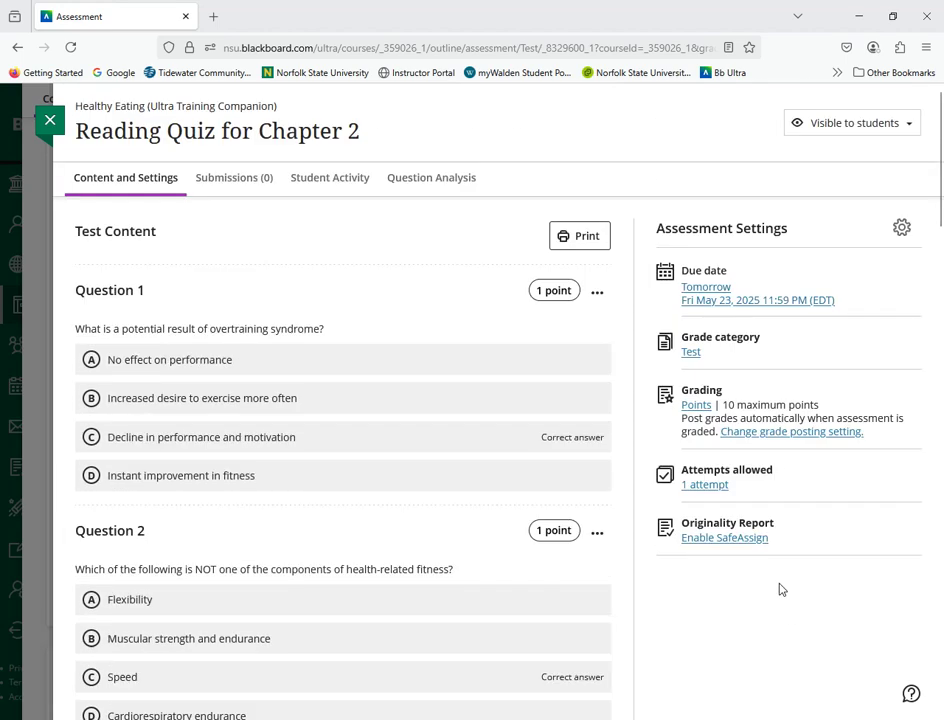
{"action": "left_click", "coordinate": [50, 120]}
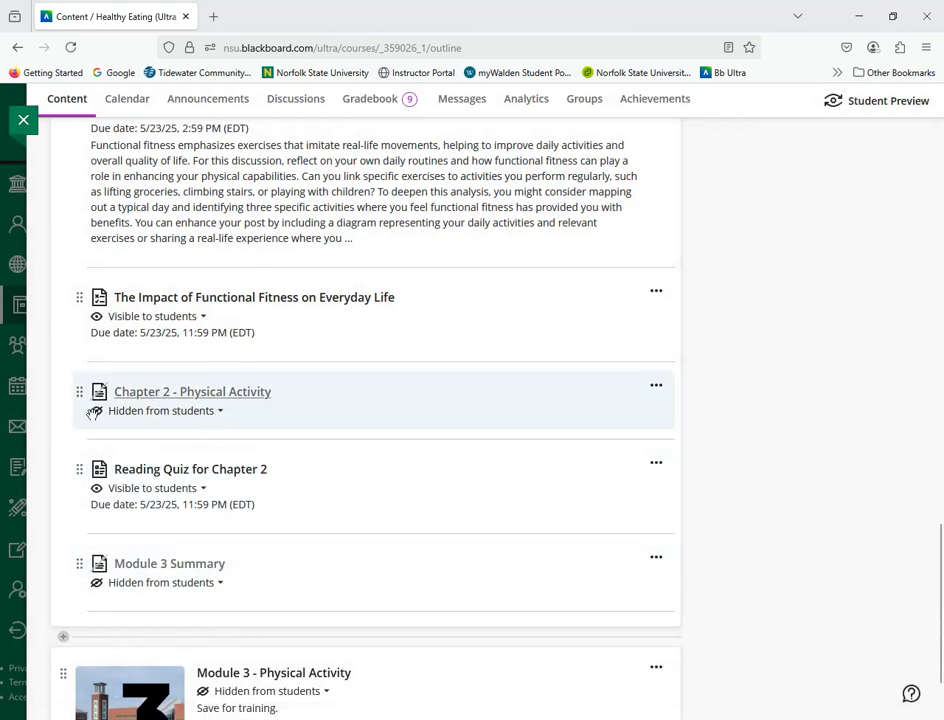
Step: Move Reading Quiz for Chapter 2 directly above the Chapter 2 - Physical Activity document in the exercise plan module
{"action": "left_click_drag", "start_coordinate": [97, 469], "coordinate": [122, 388]}
{"action": "scroll", "coordinate": [396, 525], "scroll_direction": "up", "scroll_amount": 5}
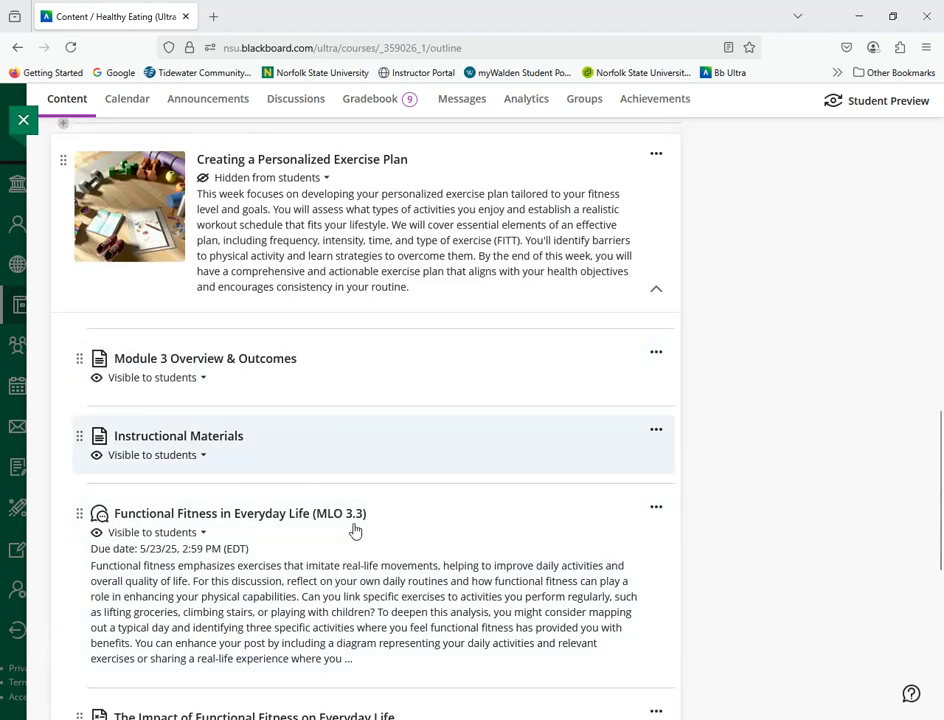
{"action": "scroll", "coordinate": [457, 493], "scroll_direction": "down", "scroll_amount": 3}
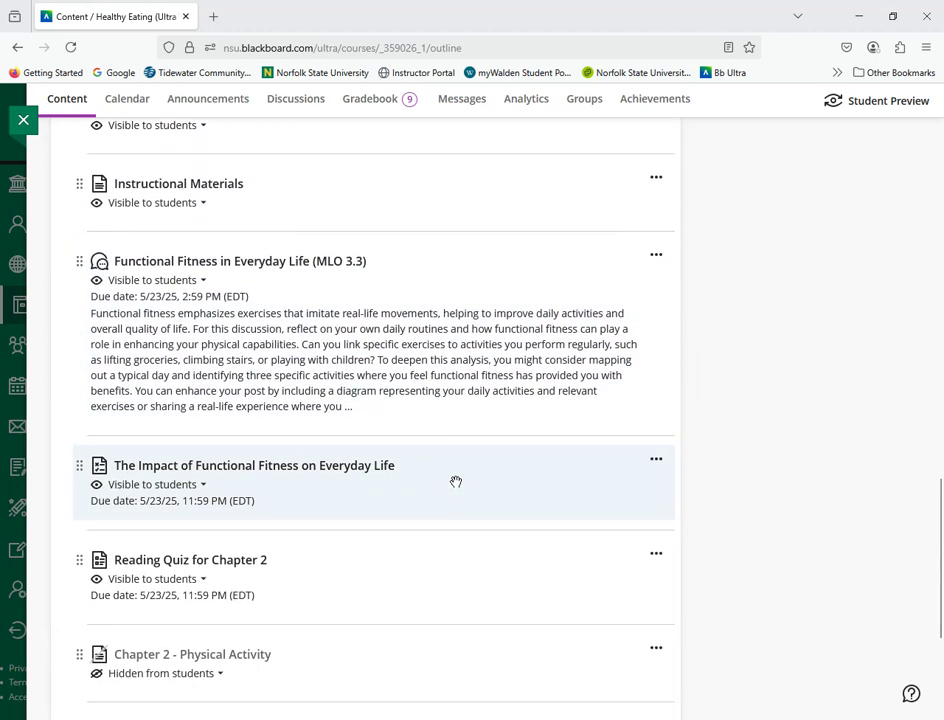
{"action": "scroll", "coordinate": [371, 605], "scroll_direction": "down", "scroll_amount": 3}
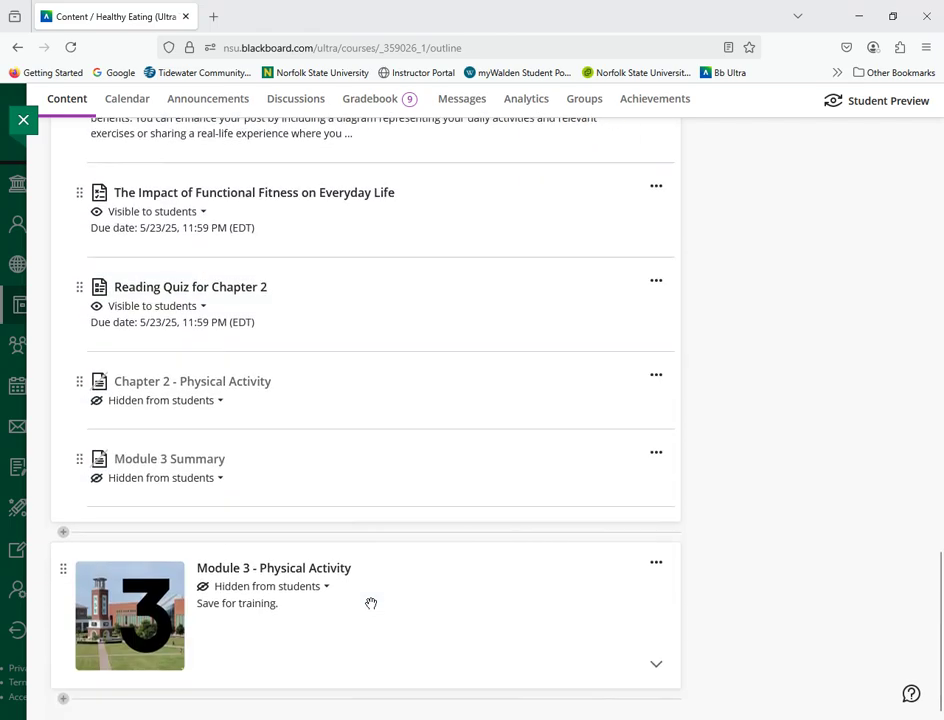
Step: Collapse the Creating a Personalized Exercise Plan module and return to the start of the course content
{"action": "scroll", "coordinate": [371, 605], "scroll_direction": "up", "scroll_amount": 3}
{"action": "scroll", "coordinate": [371, 604], "scroll_direction": "up", "scroll_amount": 8}
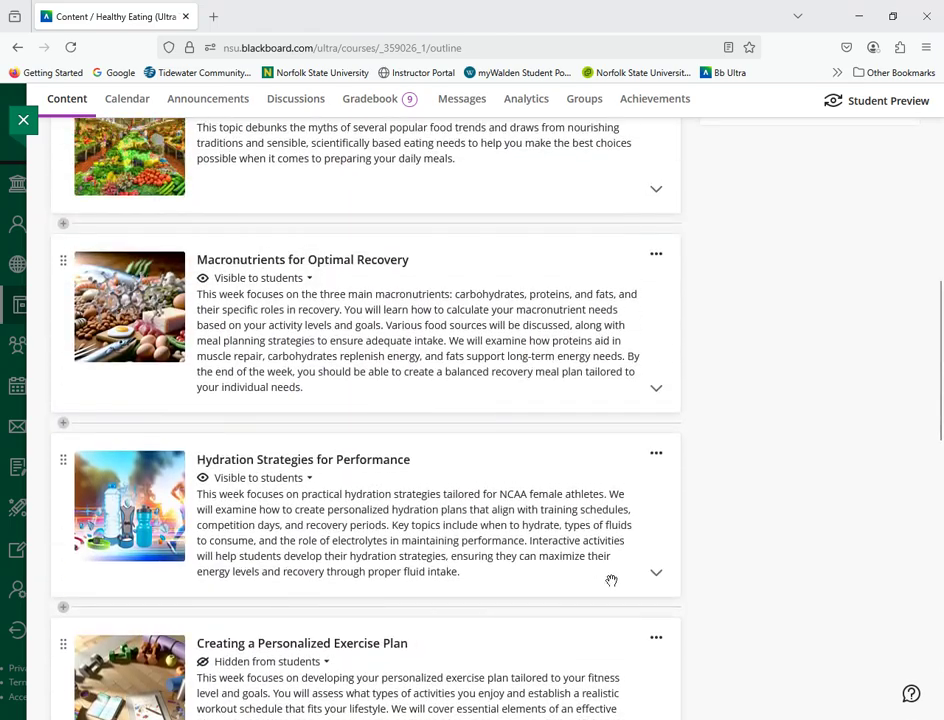
{"action": "scroll", "coordinate": [672, 578], "scroll_direction": "down", "scroll_amount": 1}
{"action": "scroll", "coordinate": [672, 578], "scroll_direction": "down", "scroll_amount": 4}
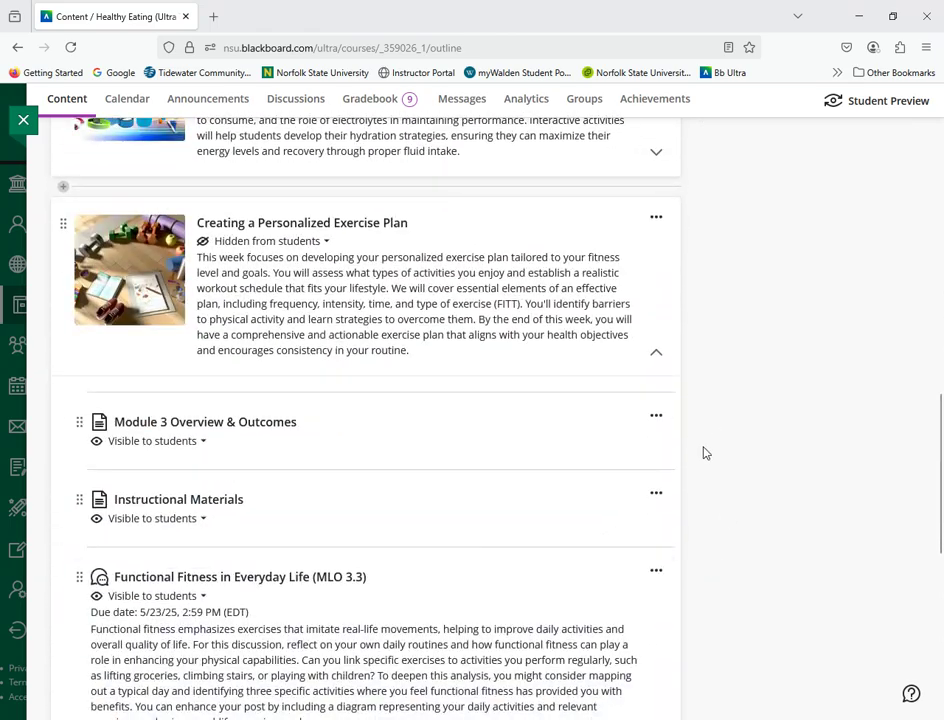
{"action": "left_click", "coordinate": [657, 356]}
{"action": "scroll", "coordinate": [712, 400], "scroll_direction": "up", "scroll_amount": 10}
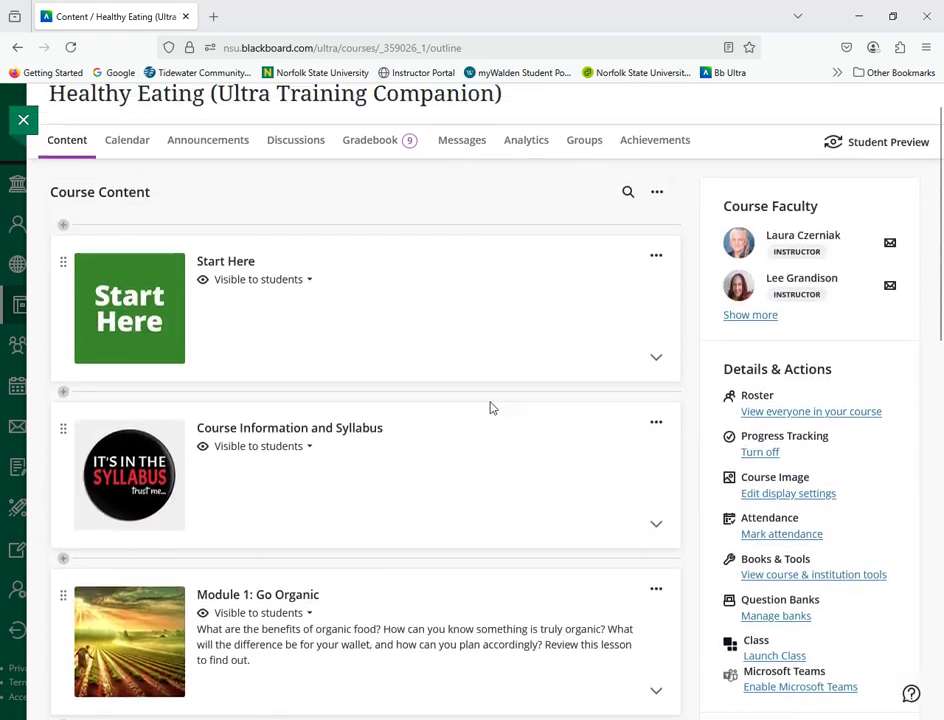
{"action": "scroll", "coordinate": [474, 447], "scroll_direction": "down", "scroll_amount": 3}
{"action": "scroll", "coordinate": [474, 447], "scroll_direction": "up", "scroll_amount": 3}
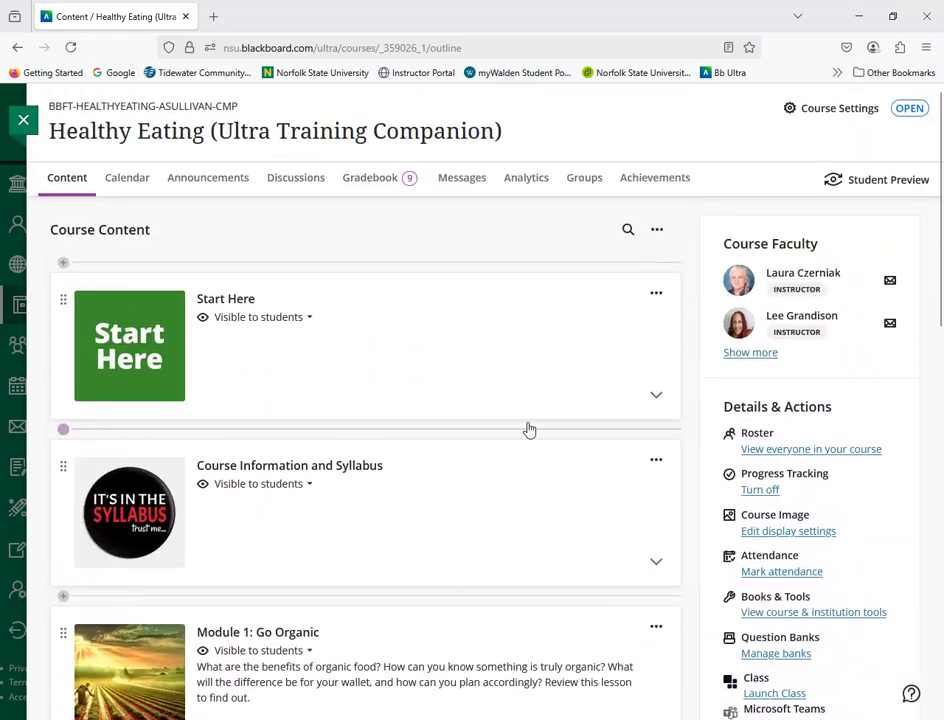